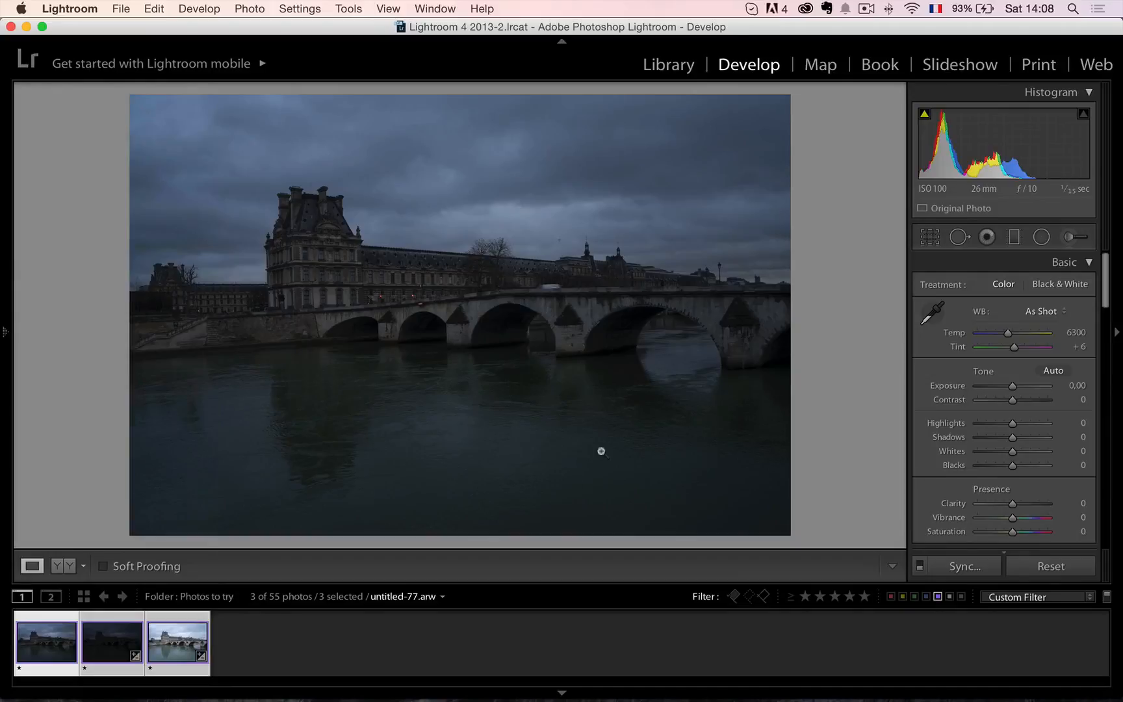
Select only untitled-77.arw in the filmstrip and raise its Exposure to +0,20.
left_click(267, 663)
right_click(39, 643)
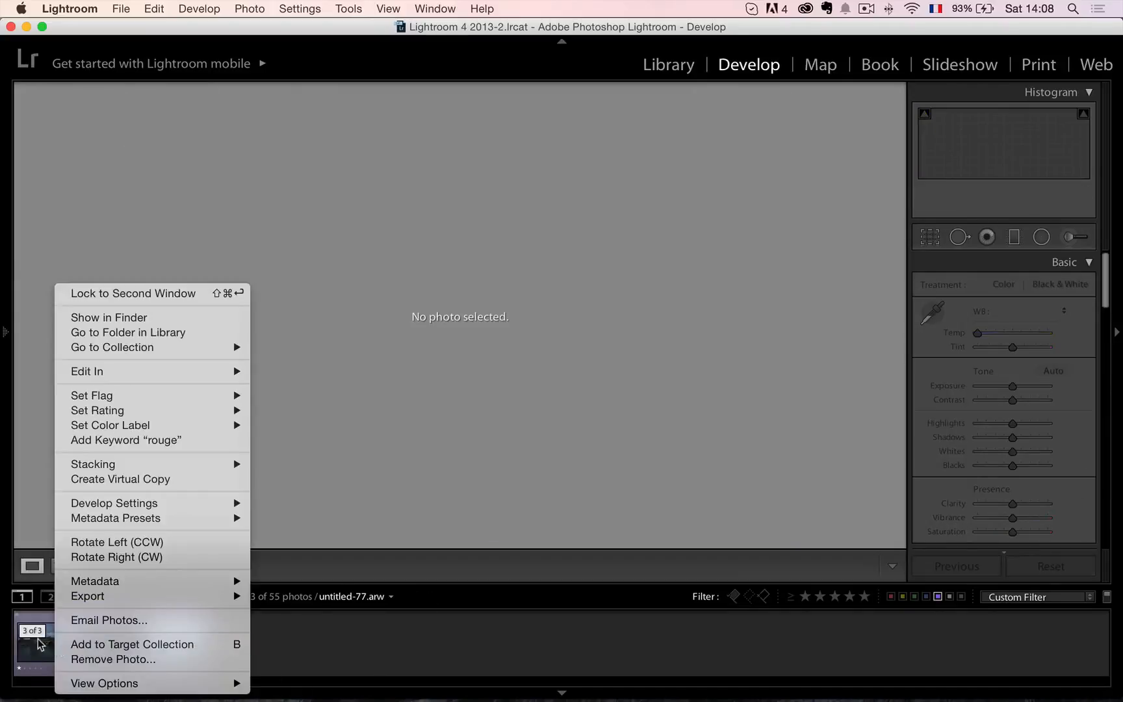
left_click(34, 645)
left_click(34, 645)
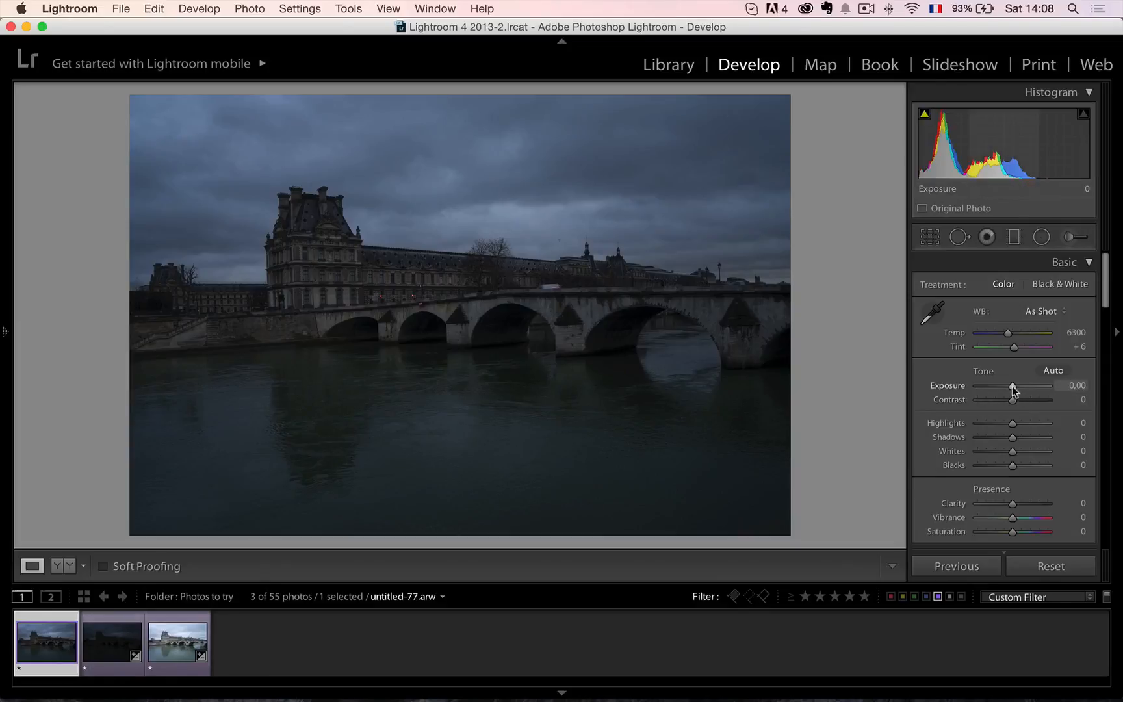
left_click_drag(1012, 385, 1014, 388)
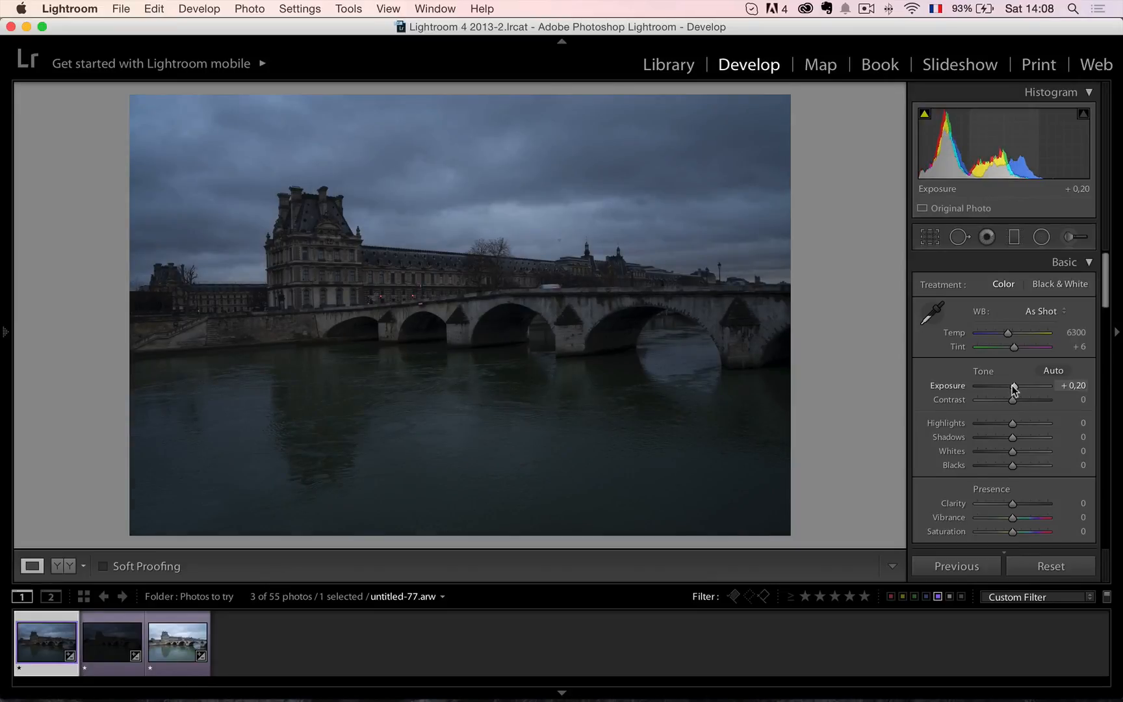
Enable lens profile corrections and chromatic aberration removal for the photo, and apply the Auto Upright correction.
scroll(1036, 384, "down", 10)
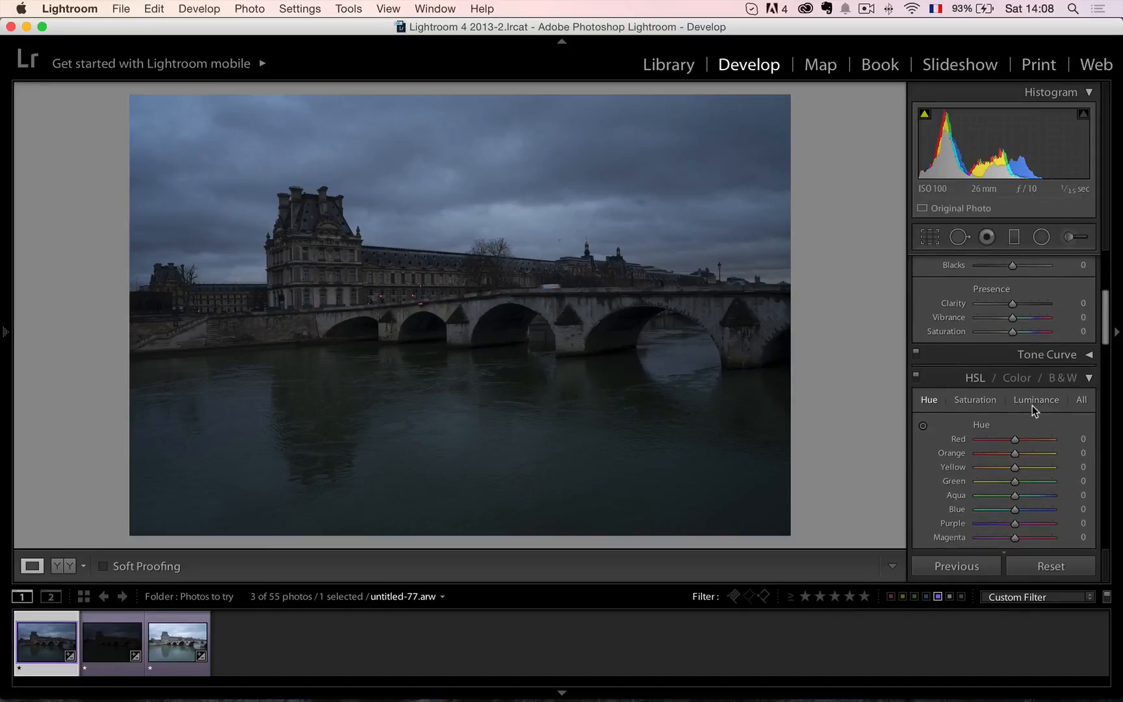
scroll(1032, 406, "down", 3)
scroll(1032, 406, "up", 12)
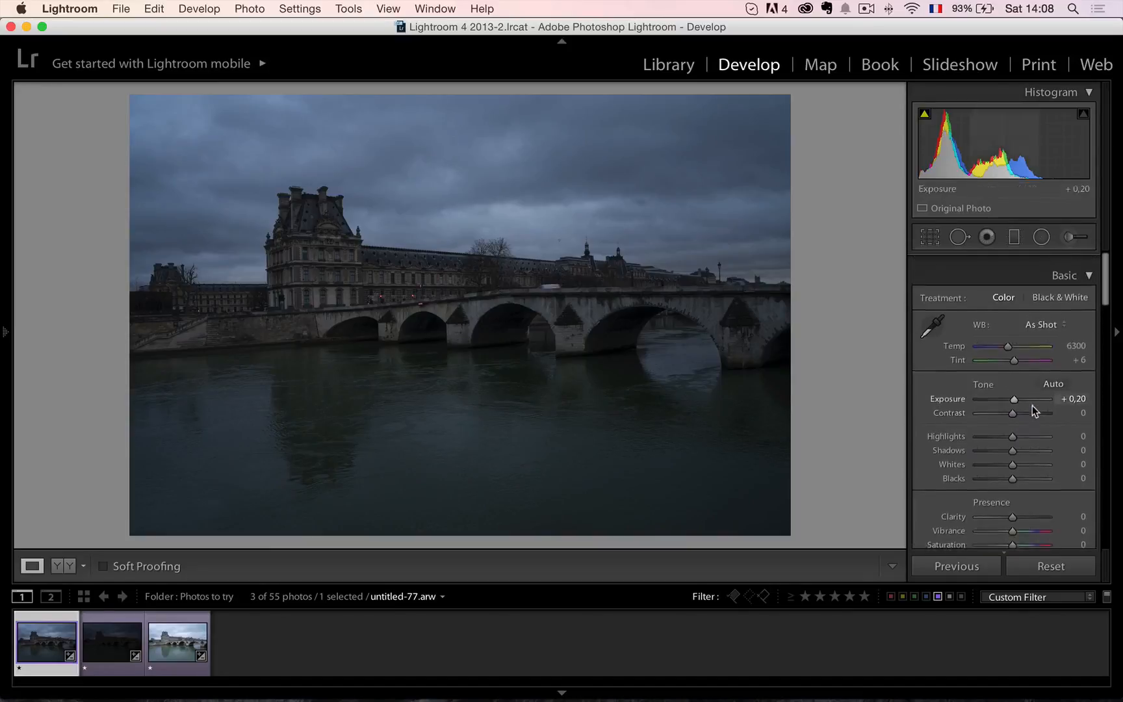
scroll(1032, 405, "down", 12)
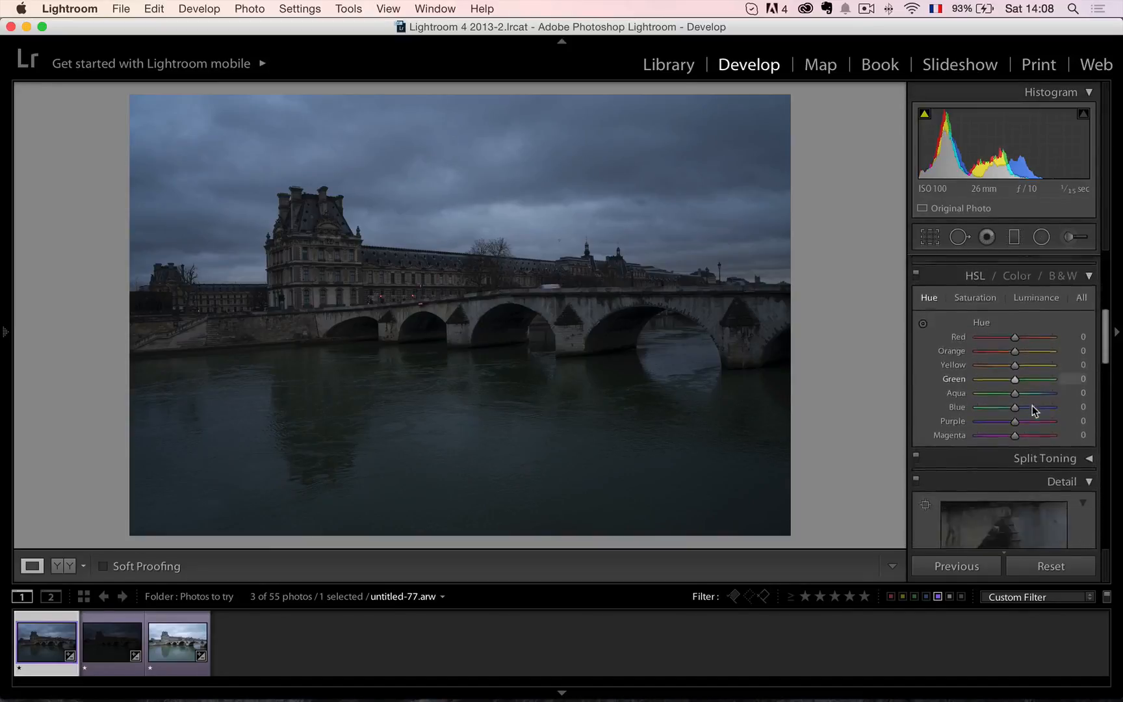
scroll(1032, 405, "down", 4)
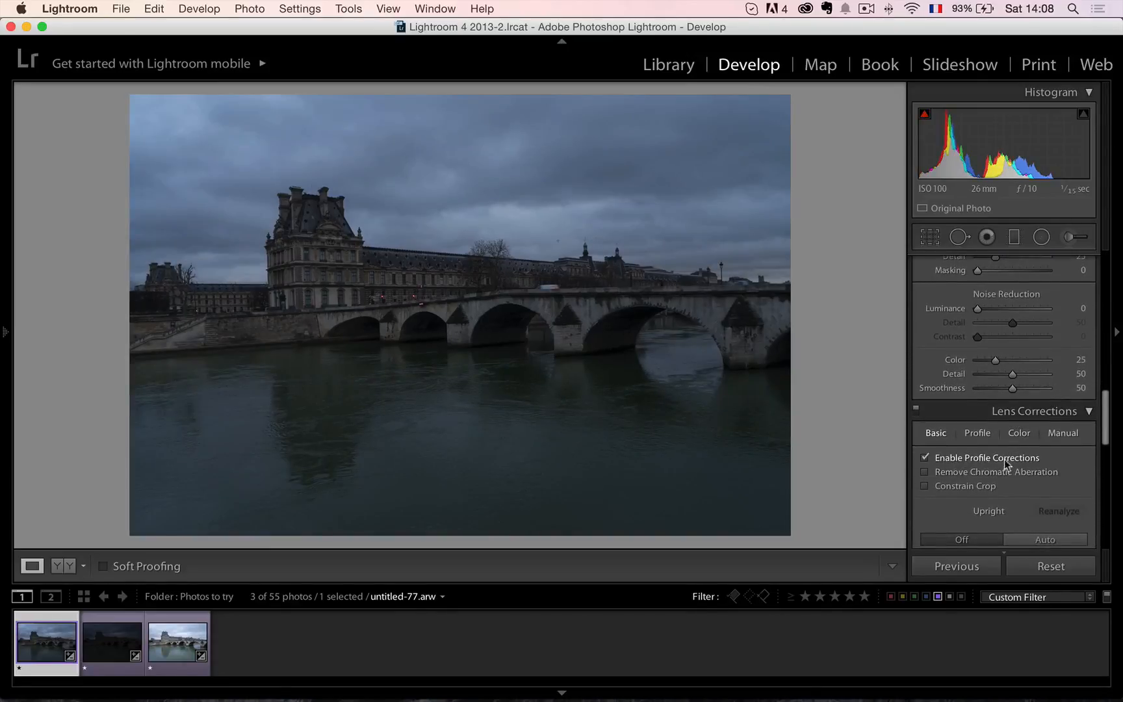
left_click(1058, 537)
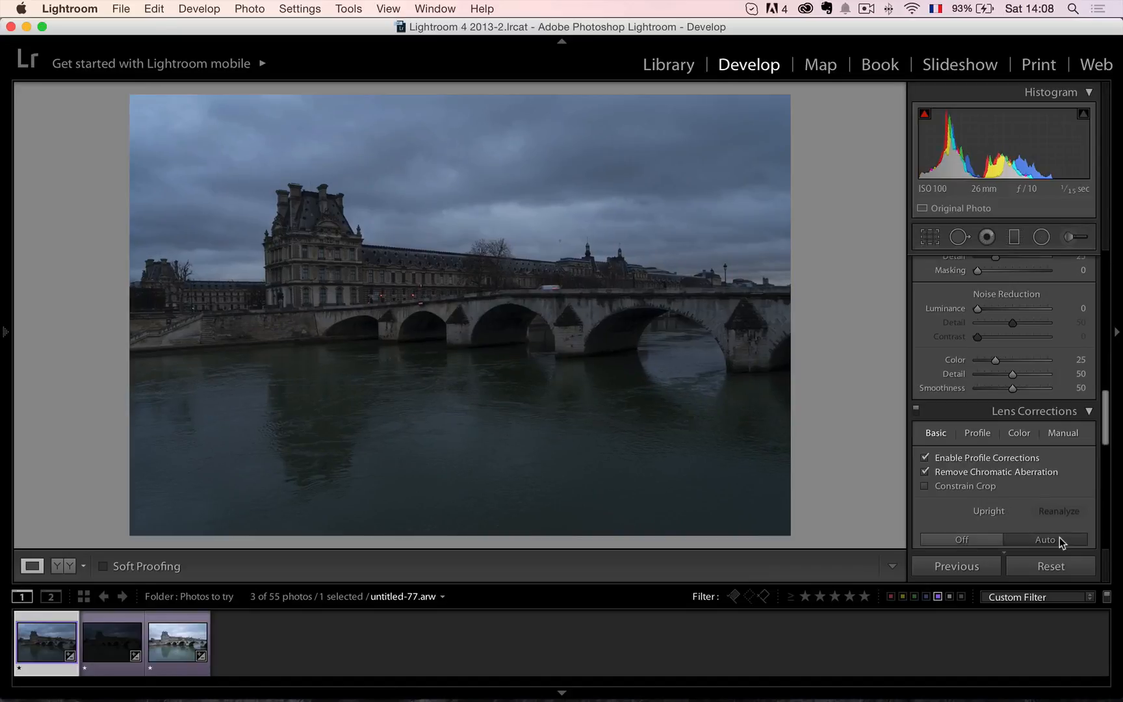
Set the Sharpening Amount to 90 while checking the building's details at close range.
scroll(991, 373, "up", 3)
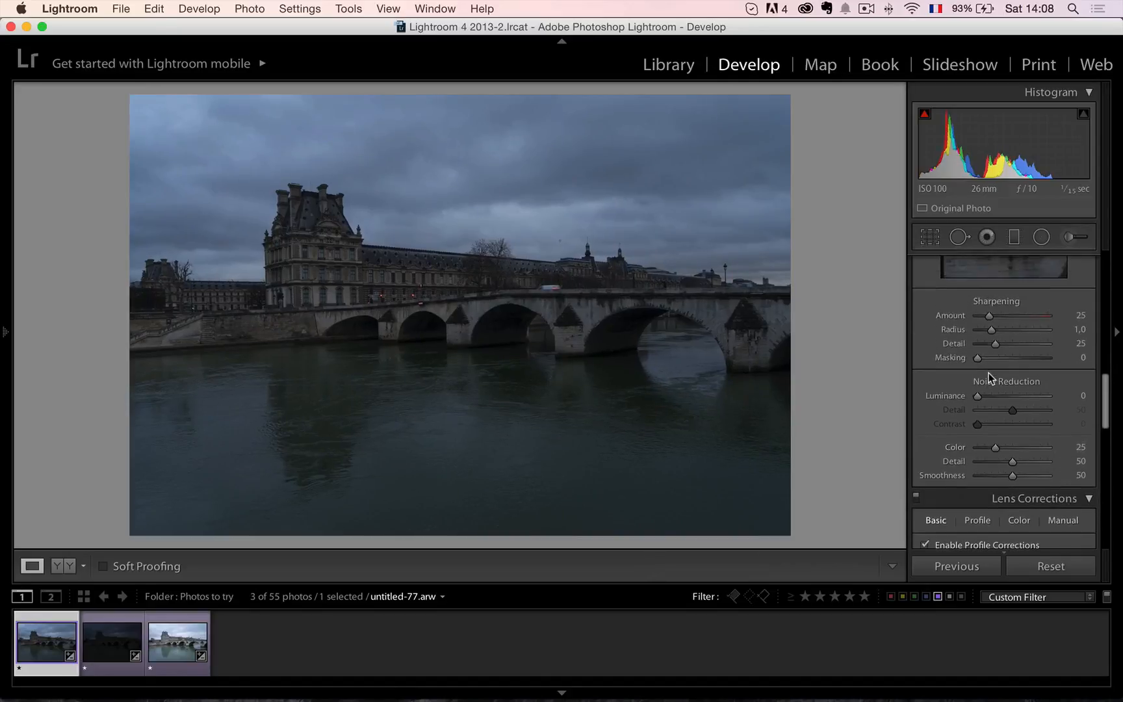
left_click(394, 278)
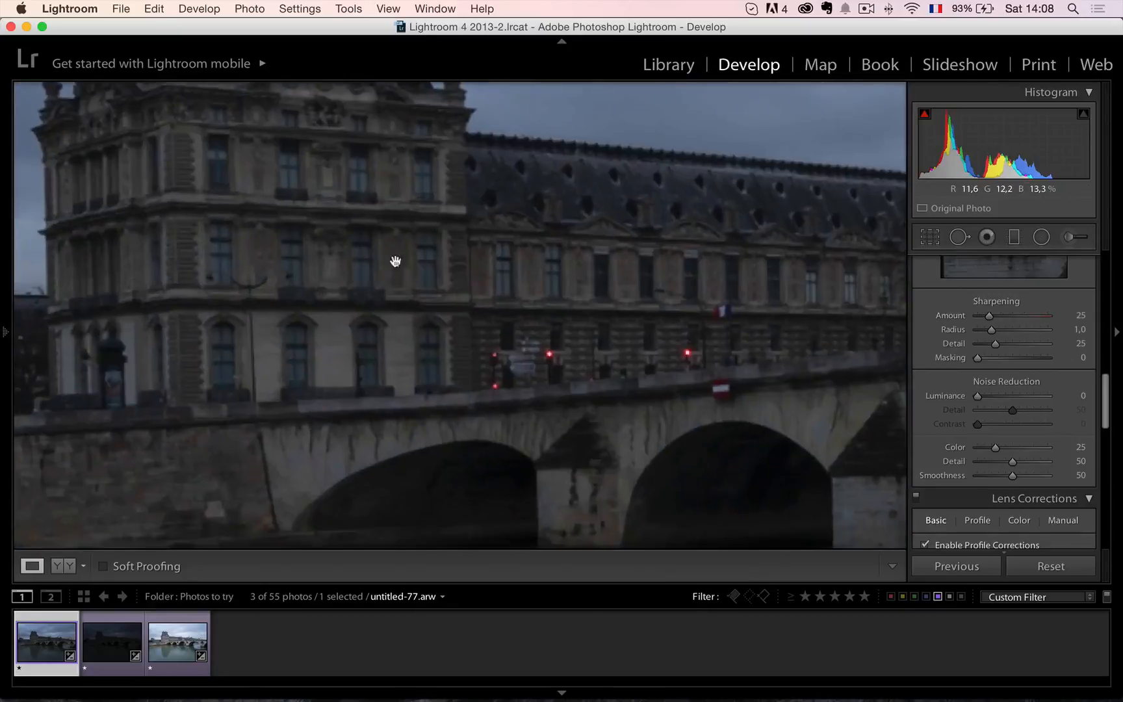
left_click_drag(506, 222, 459, 345)
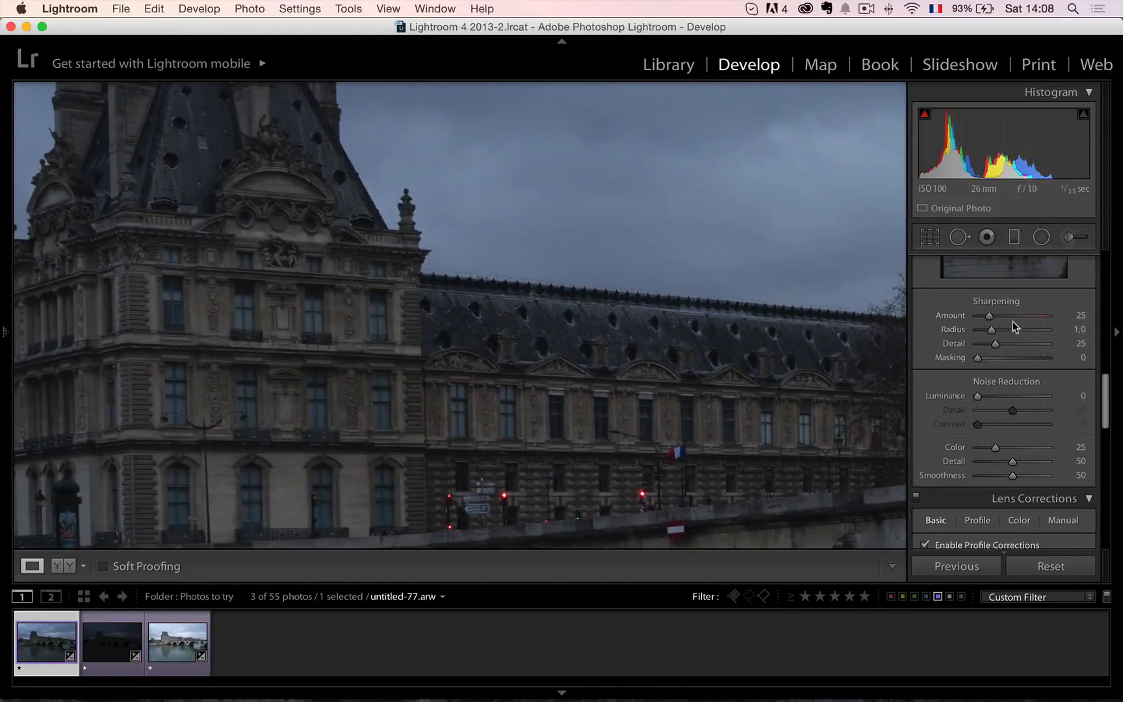
left_click_drag(989, 315, 1019, 316)
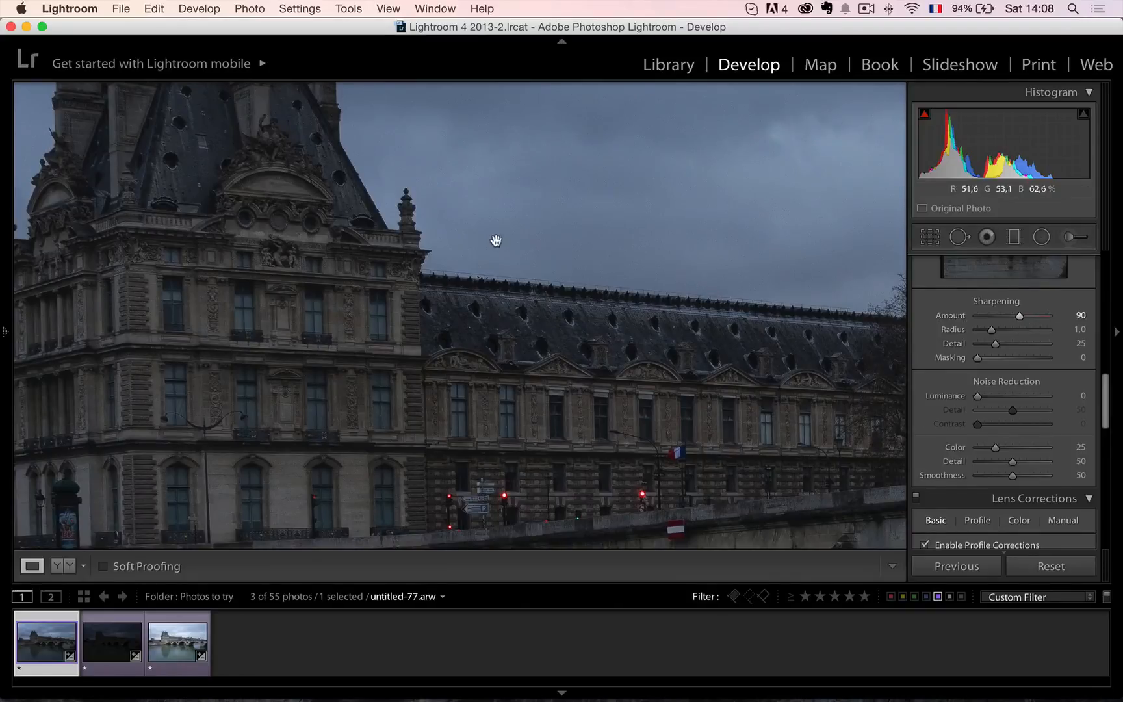
left_click(408, 284)
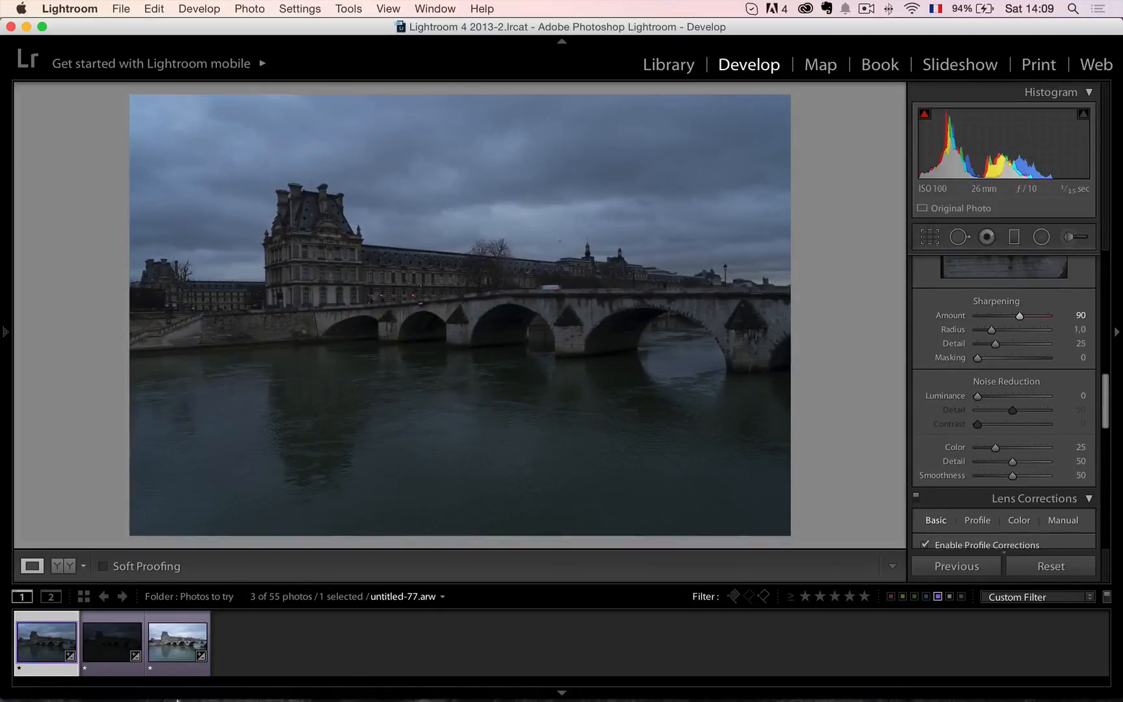
Select all three bracketed photos and synchronize the develop settings of untitled-77.arw across them.
left_click(178, 655, "shift")
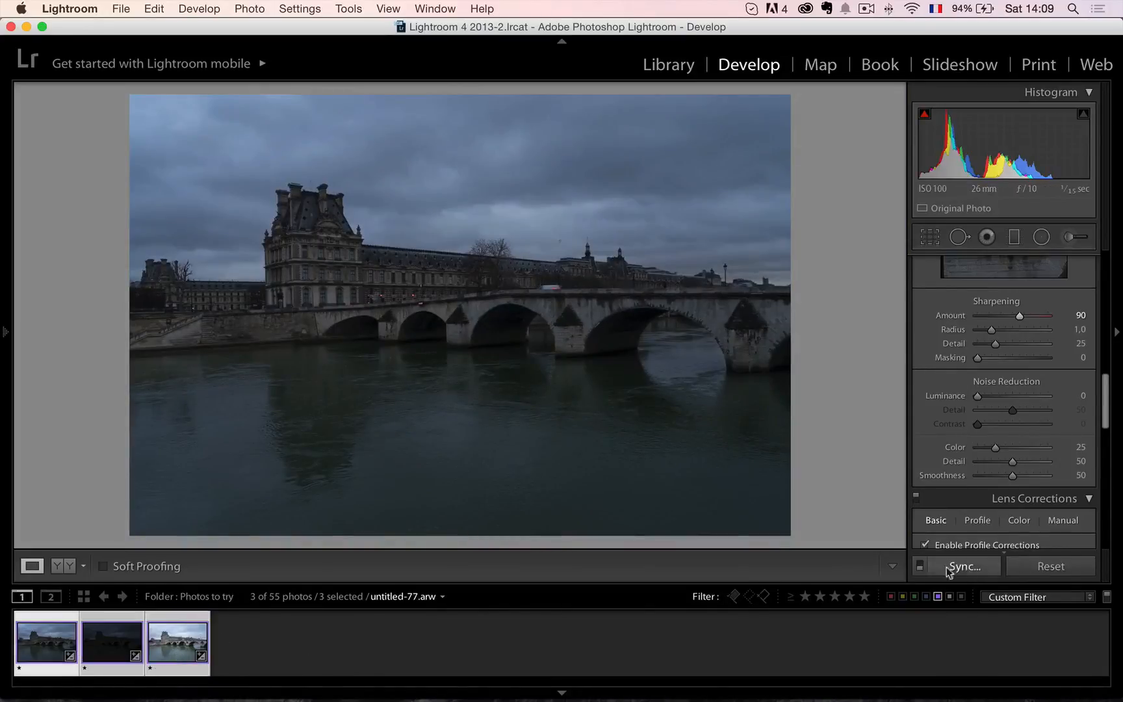
left_click(975, 569)
left_click(783, 315)
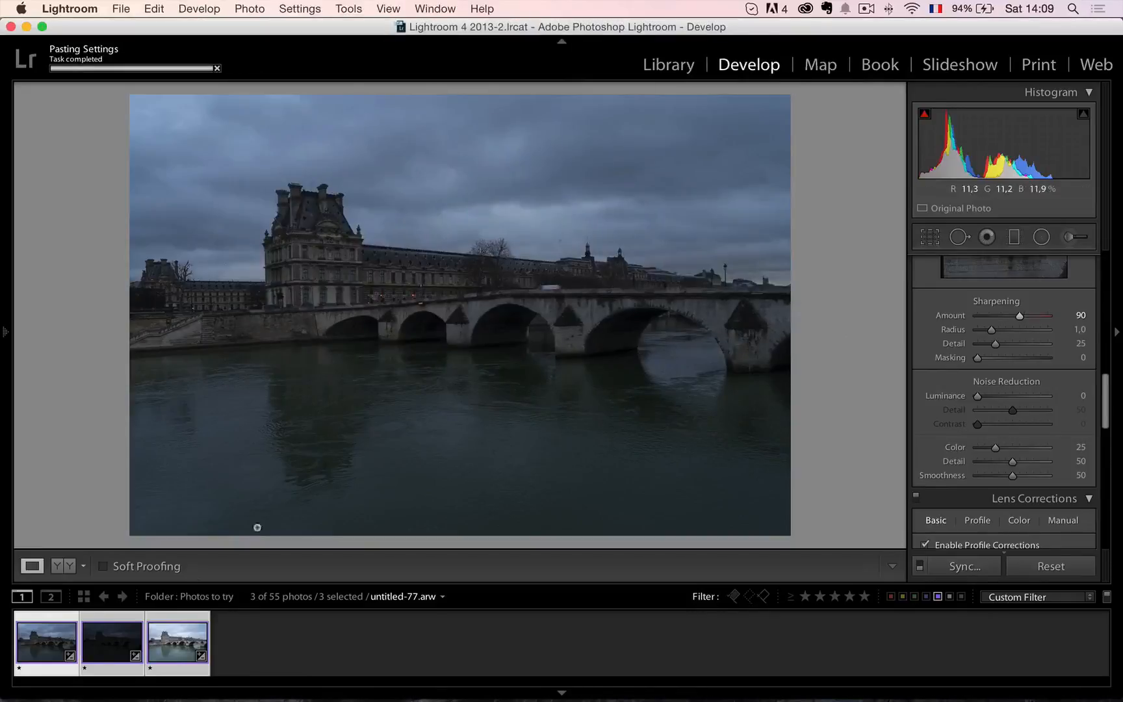
Check each of the three synchronized exposures in turn.
left_click(115, 647)
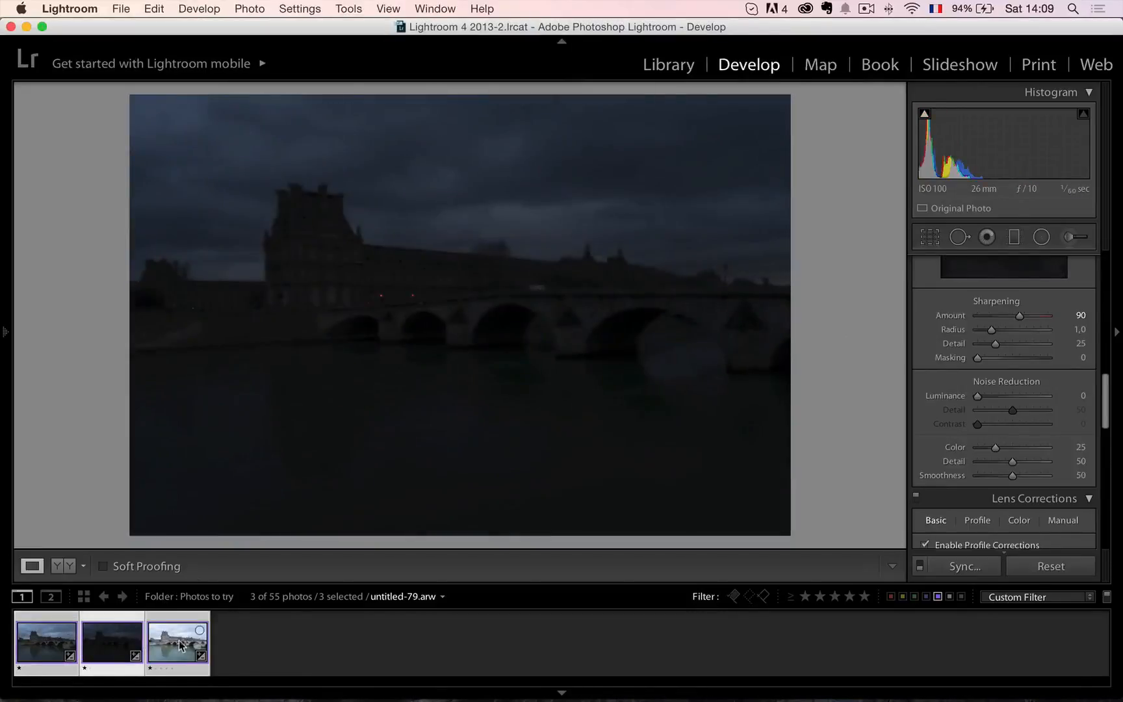
left_click(183, 644)
left_click(128, 645)
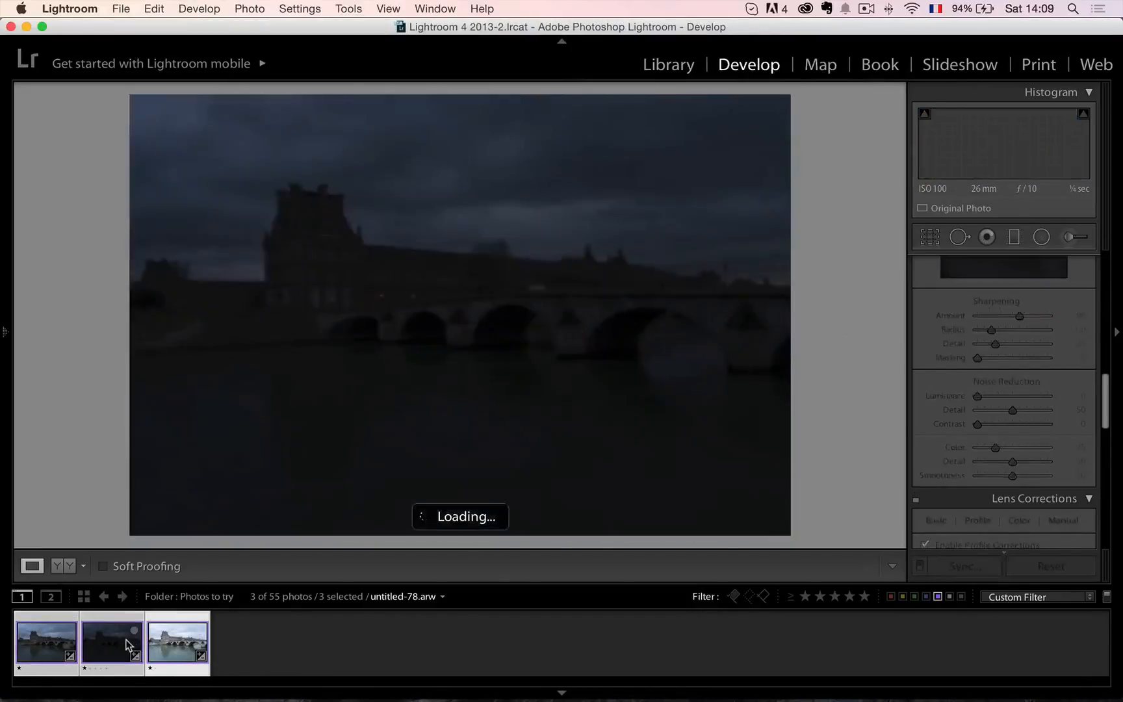
left_click(63, 645)
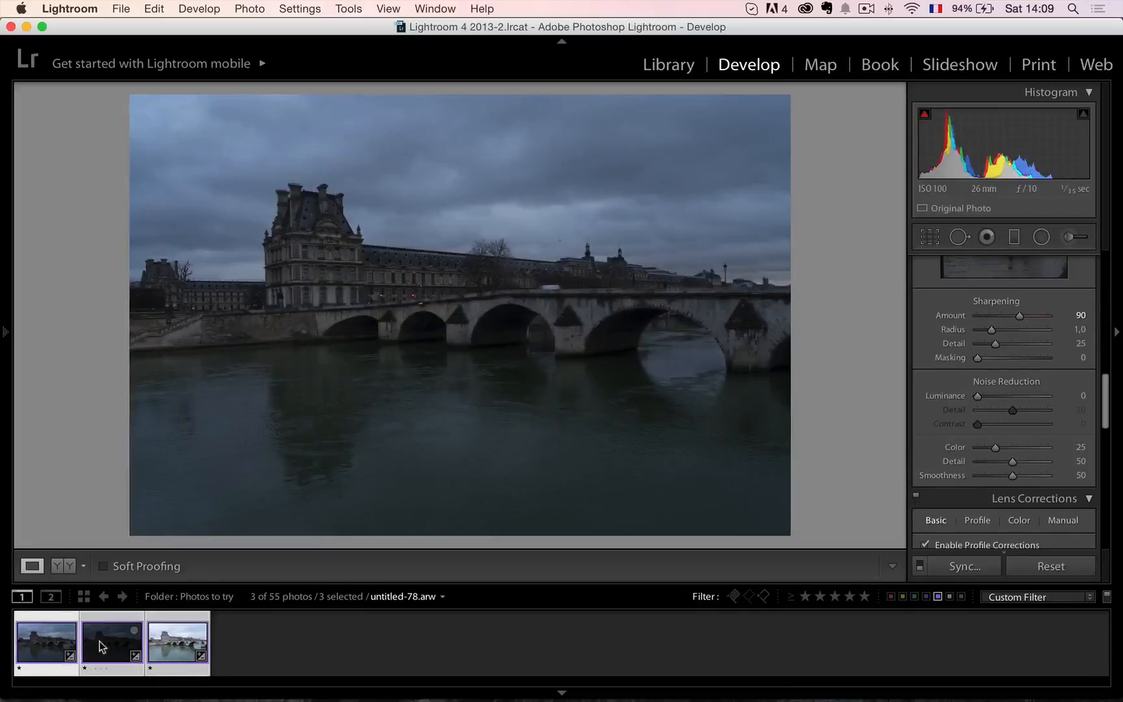
Set Luminance noise reduction to 22 on the darkest photo, untitled-78.arw, and return to untitled-77.arw.
left_click(123, 646)
scroll(1014, 384, "down", 1)
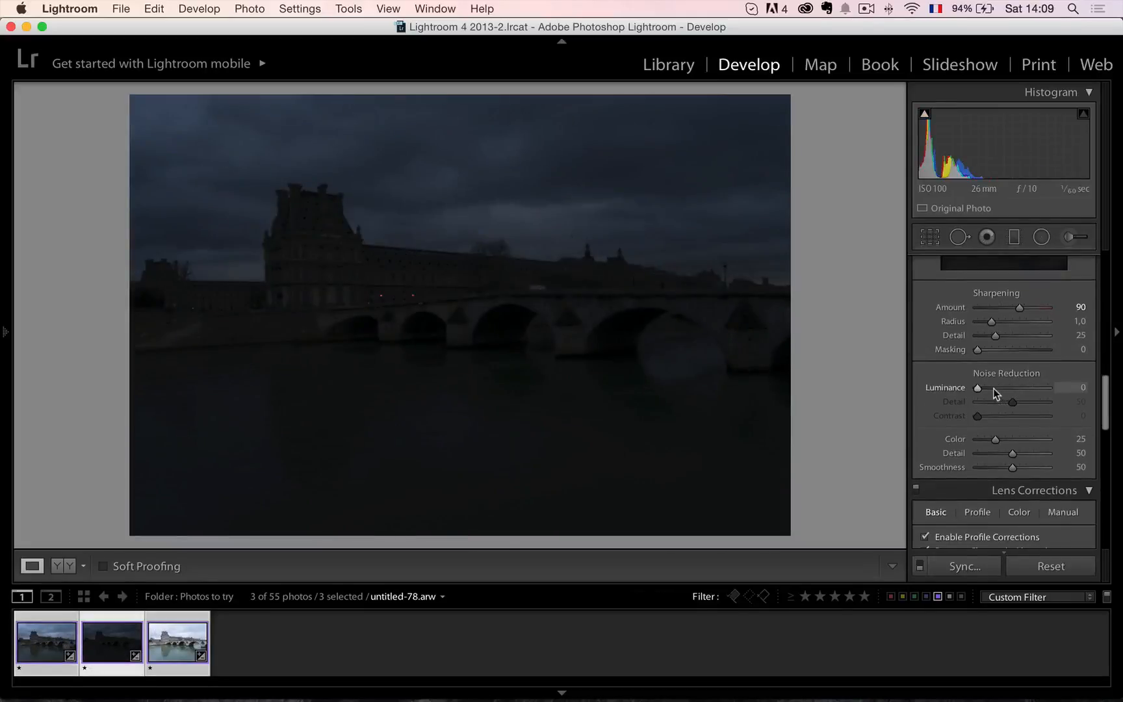
left_click(61, 645)
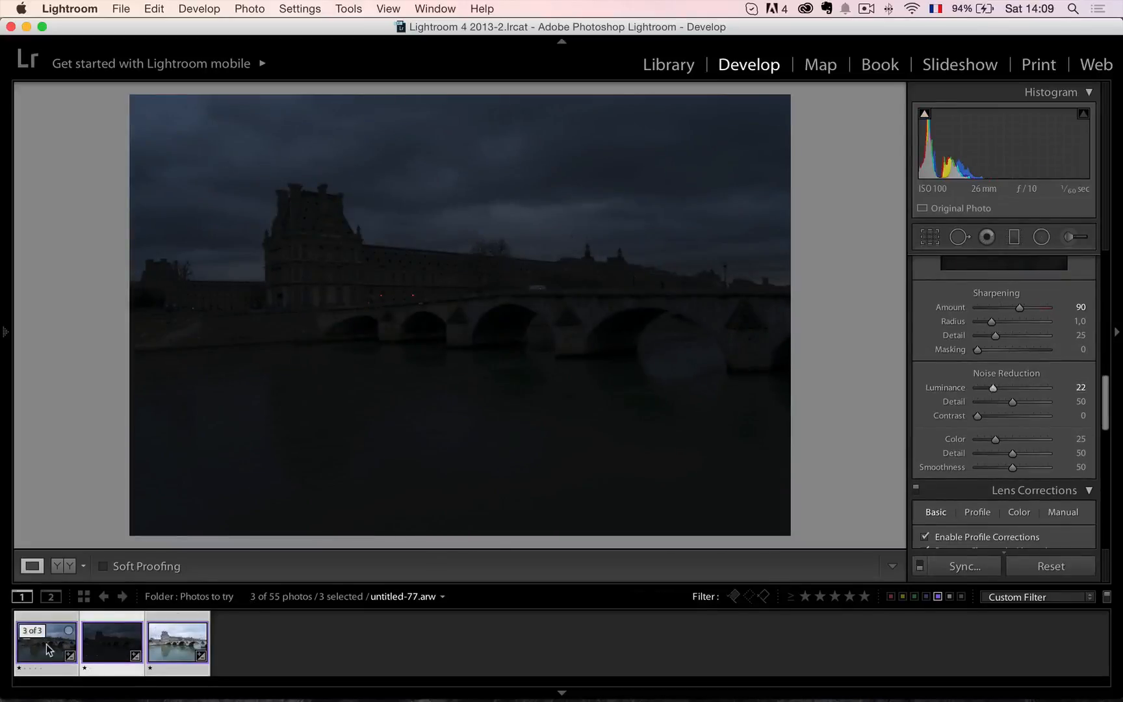
Export the three selected photos to Photomatix Pro, keeping the offered preprocessing and re-import options.
left_click(187, 655)
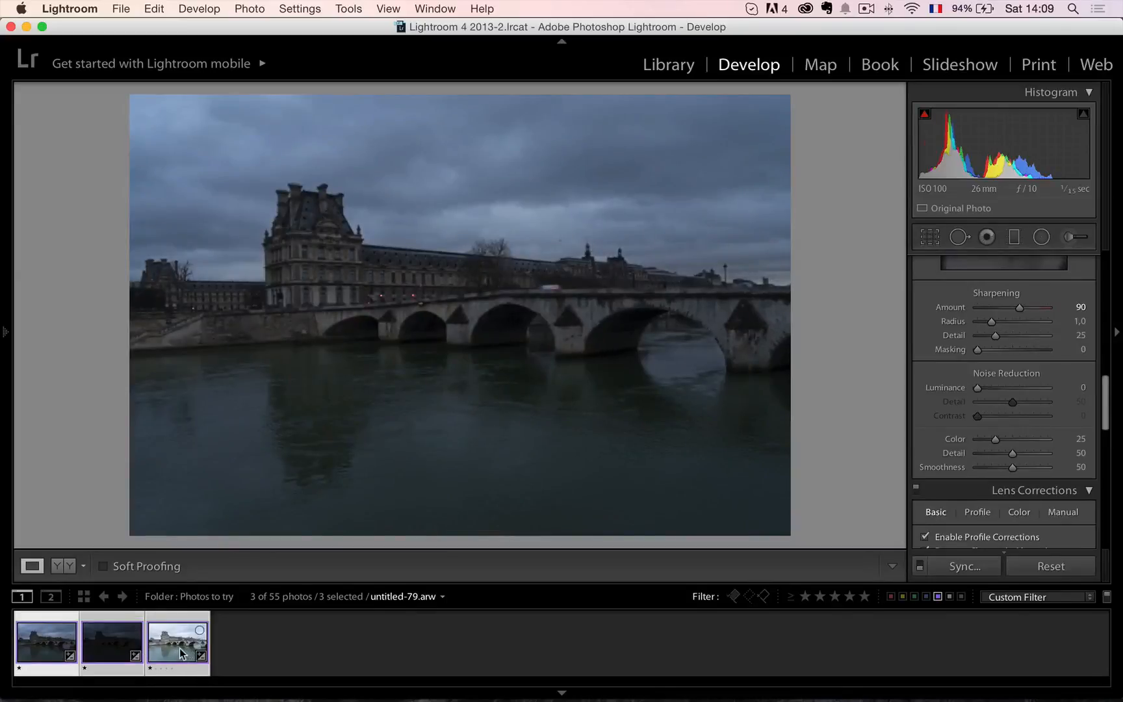
right_click(183, 653)
mouse_move(218, 598)
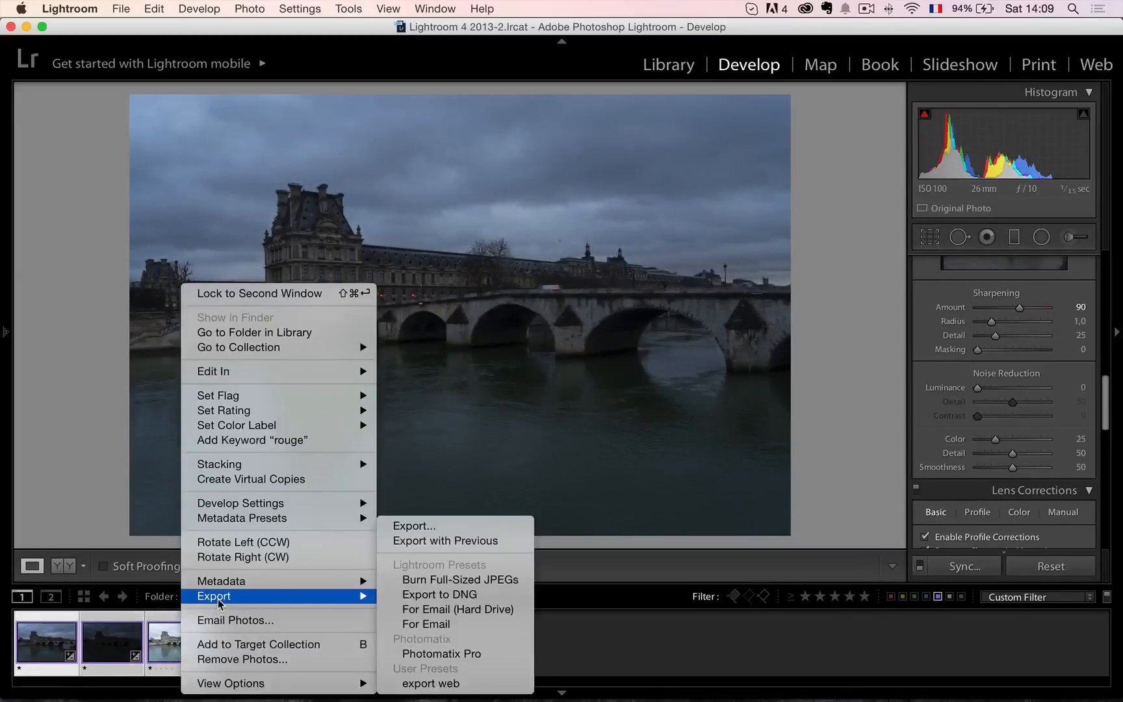
left_click(466, 654)
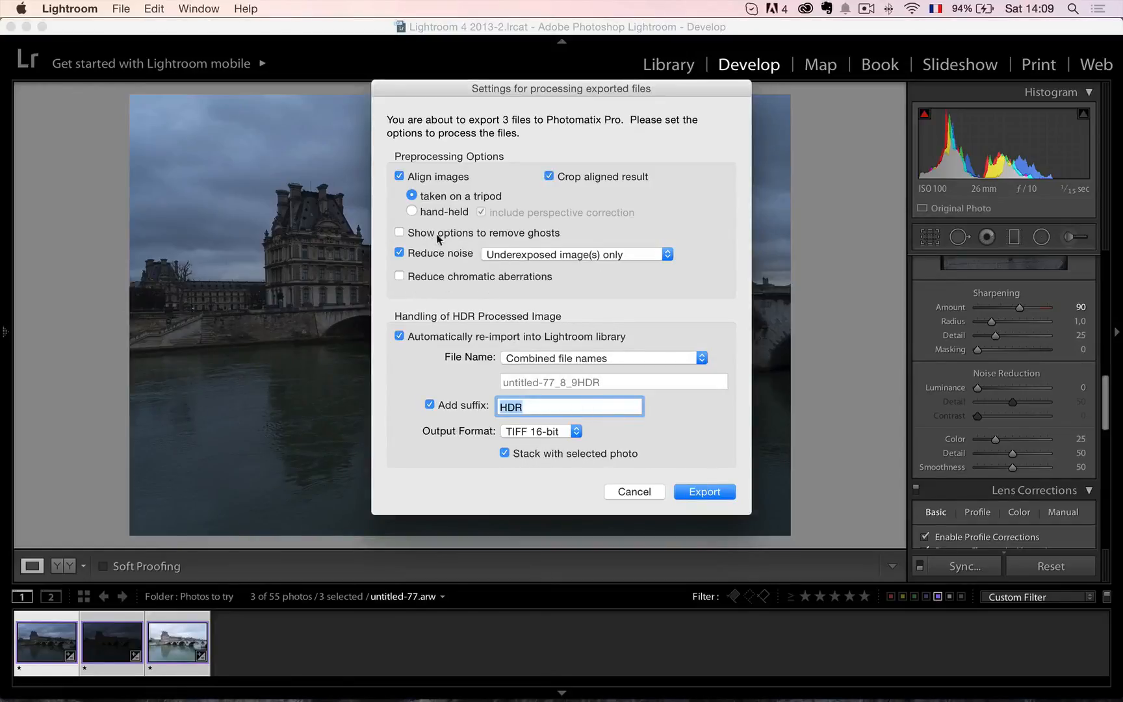
left_click(721, 493)
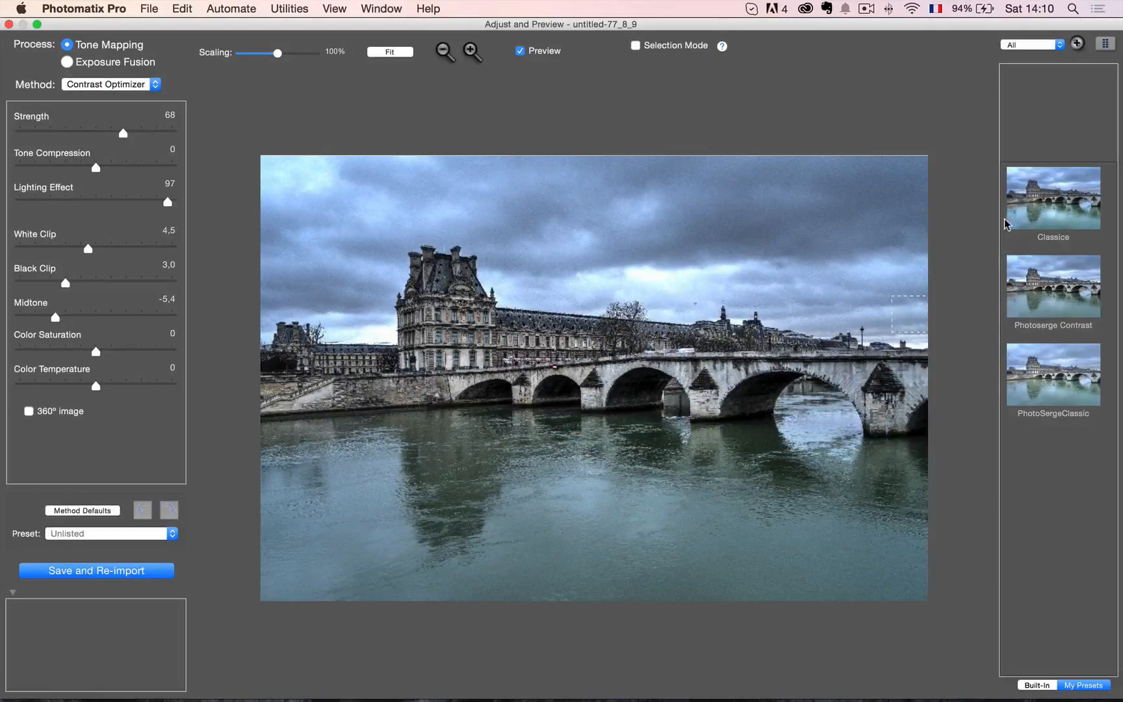
Compare the Photoserge Contrast and PhotoSergeClassic presets on the HDR image and leave PhotoSergeClassic applied.
left_click(1061, 295)
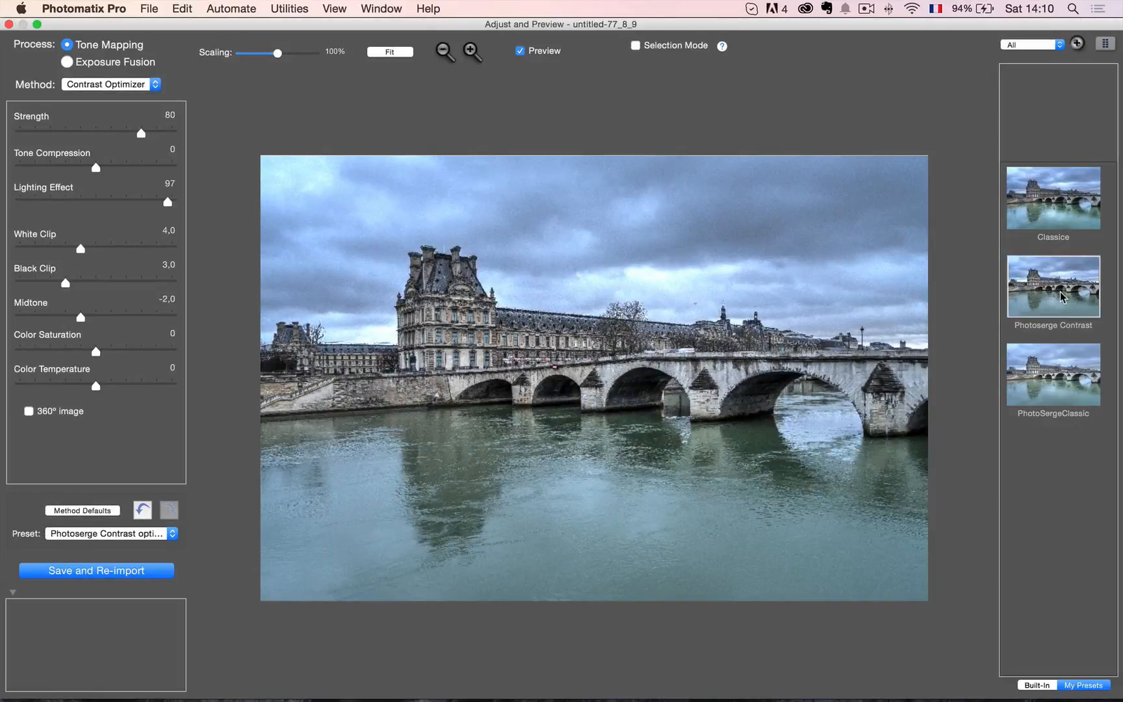
left_click(1069, 394)
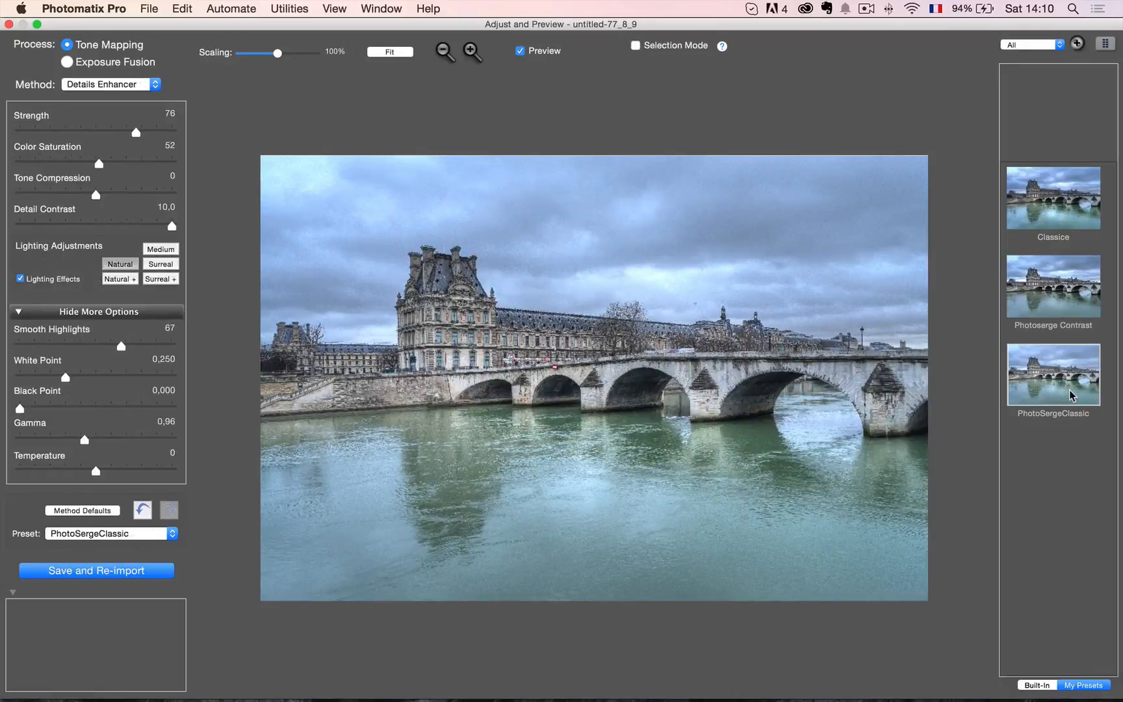
left_click(1063, 304)
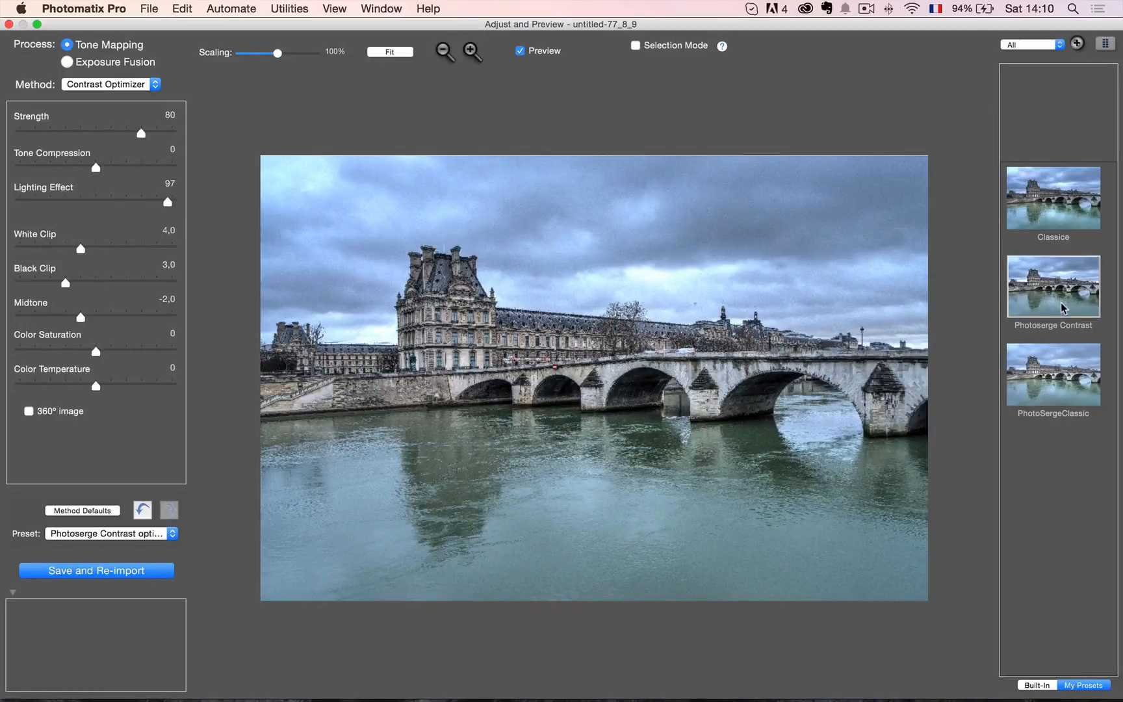
left_click(1065, 365)
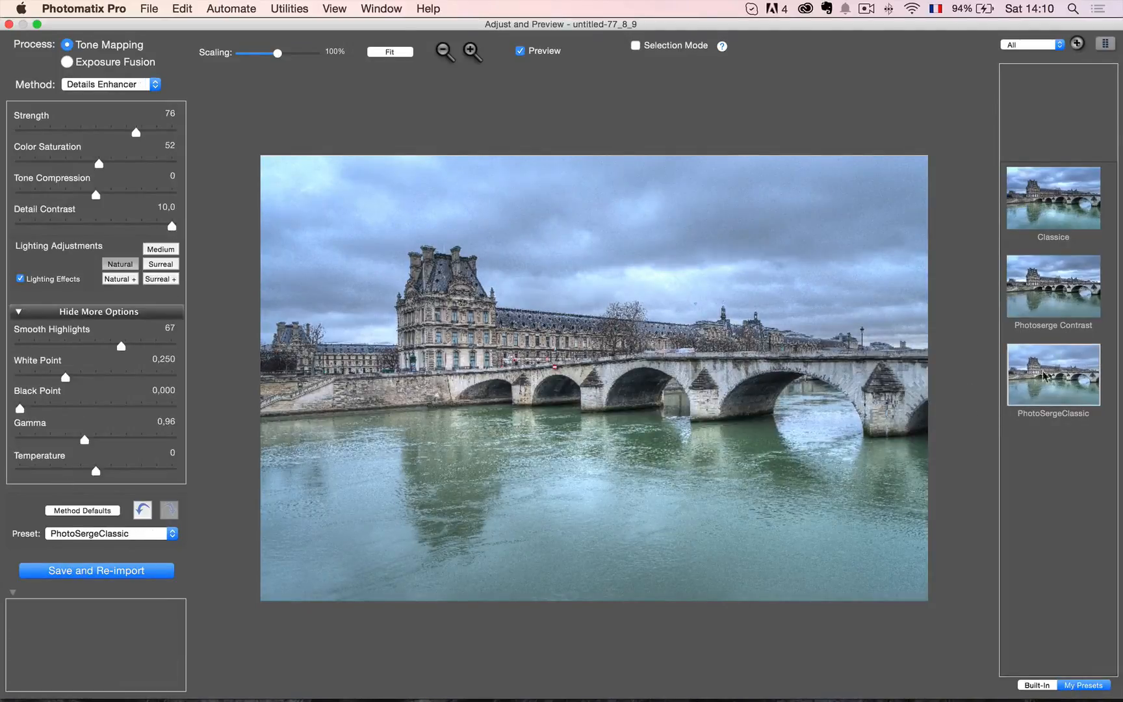
Reset the Details Enhancer settings to the method defaults, and set Strength to 78 and Detail Contrast to 10,0.
left_click(80, 513)
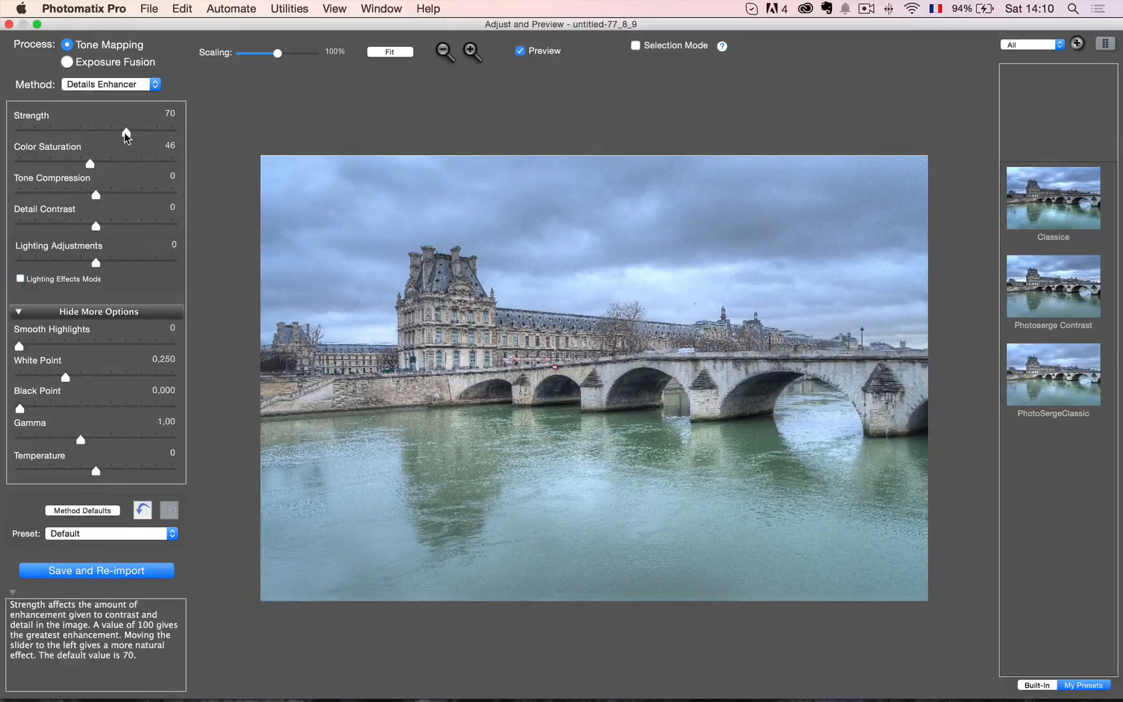
left_click_drag(127, 134, 141, 134)
left_click(97, 226)
left_click_drag(99, 229, 201, 238)
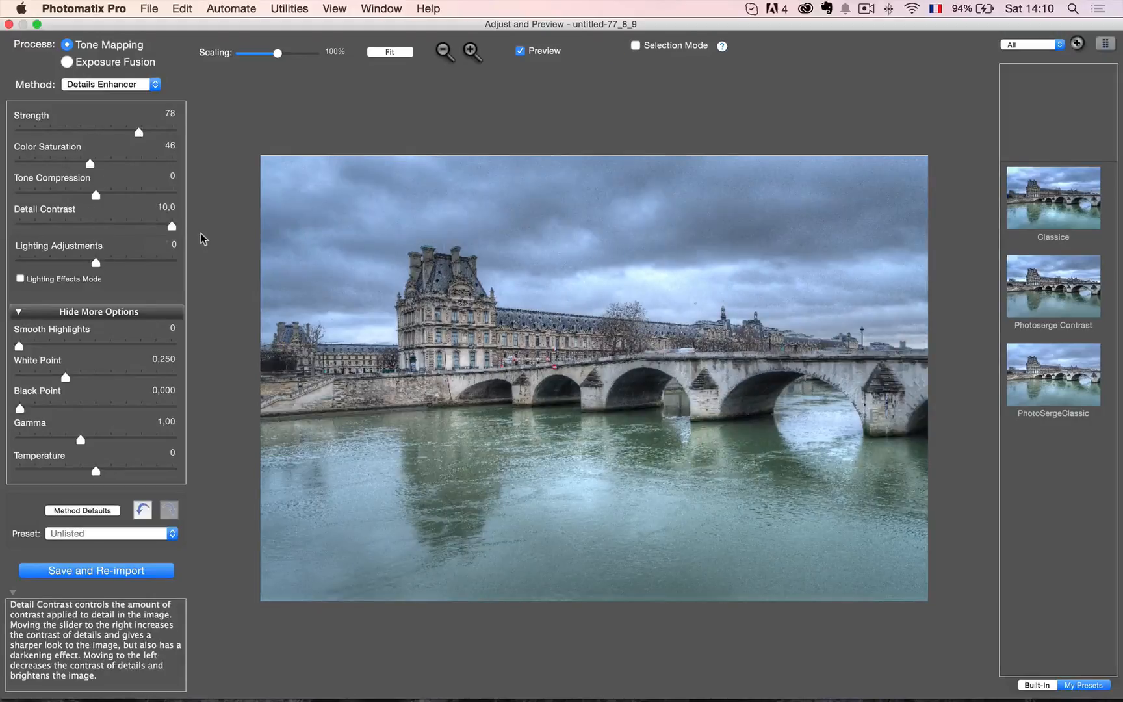
Turn on Lighting Effects mode, try Natural +, and settle on the Natural lighting adjustment.
left_click(84, 282)
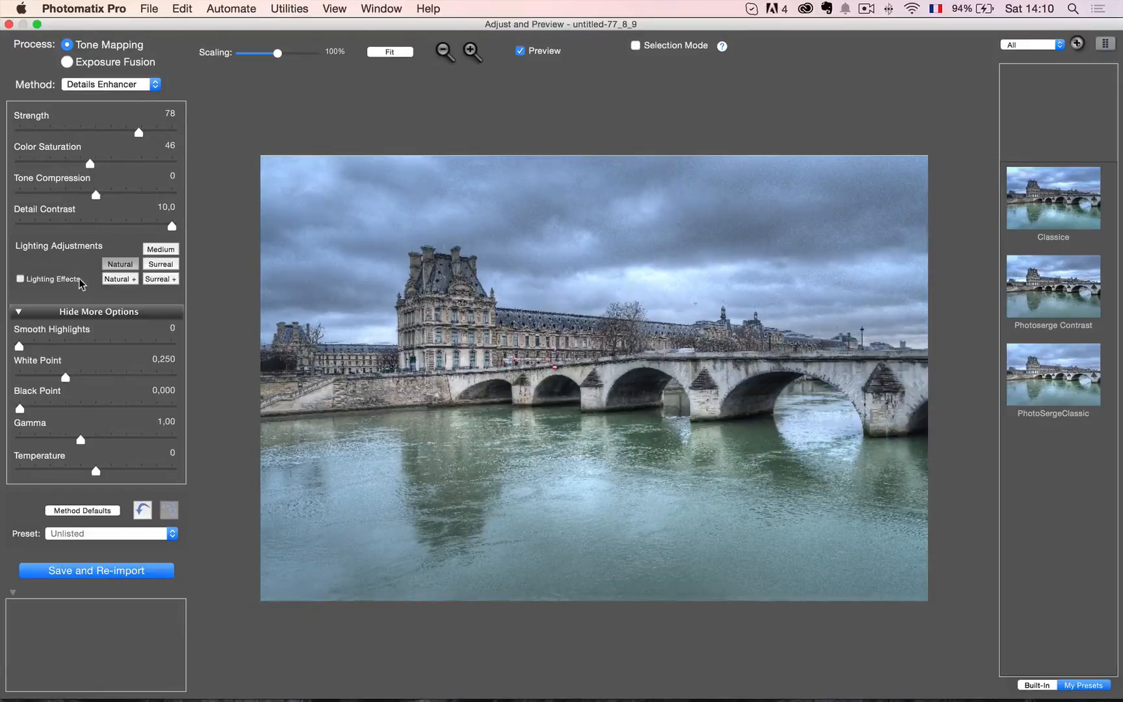
left_click(128, 280)
left_click(128, 265)
Set Gamma to 1,14 and inspect the sky beside the tall building's roof in the loupe.
left_click_drag(79, 441, 70, 441)
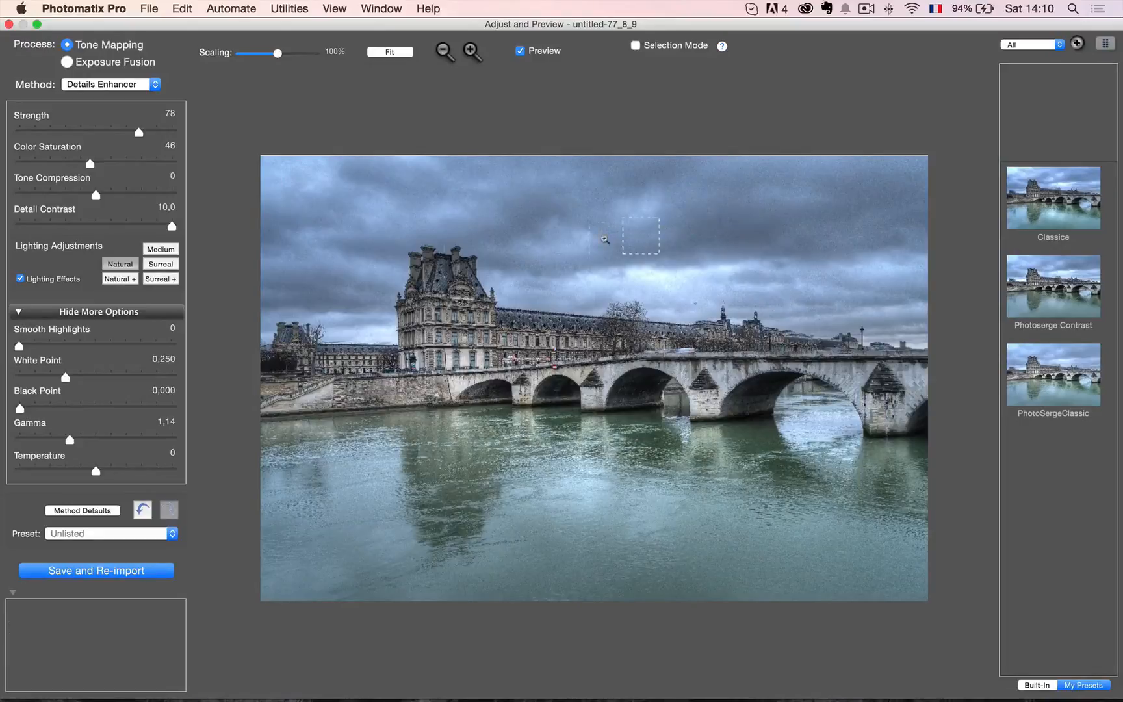
left_click(495, 275)
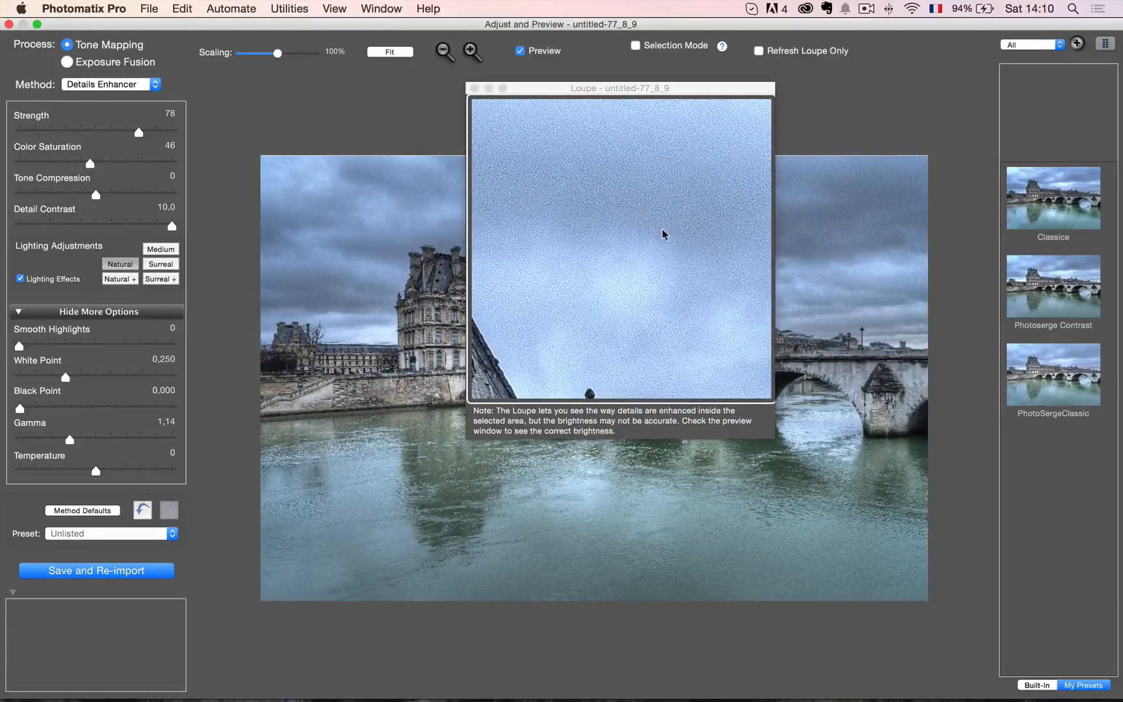
left_click(475, 88)
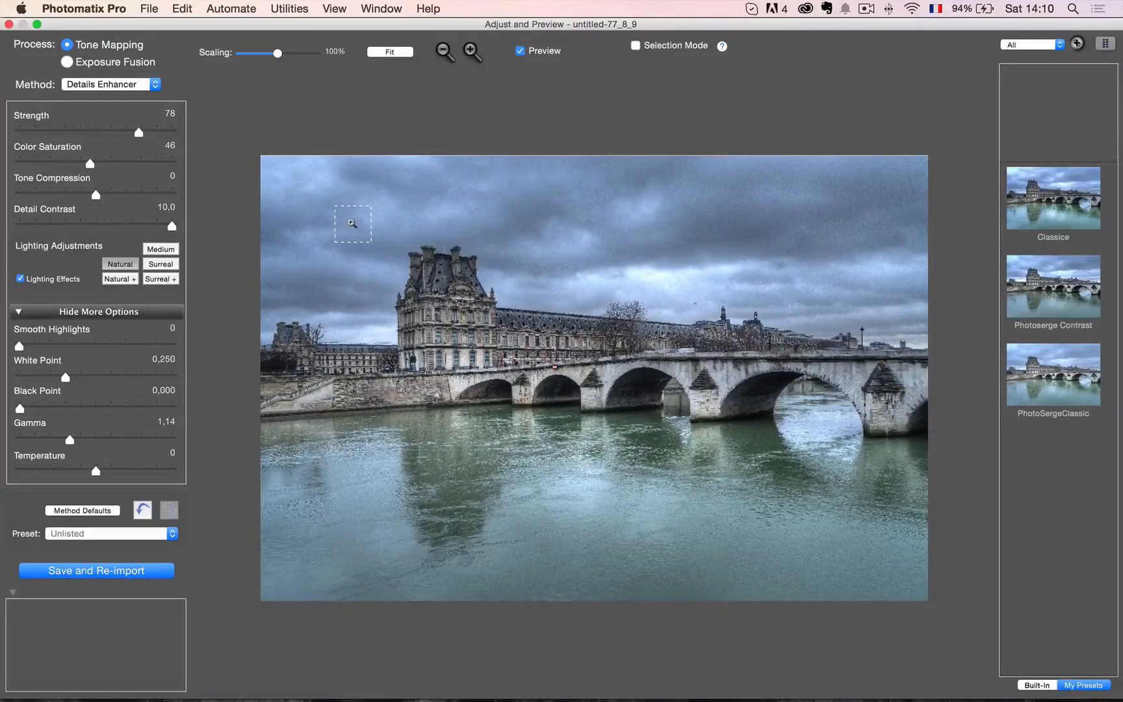
Try the Contrast Optimizer method from its defaults, with Strength at 84, Tone Compression at 1,0 and Lighting Effect at 53.
left_click(121, 85)
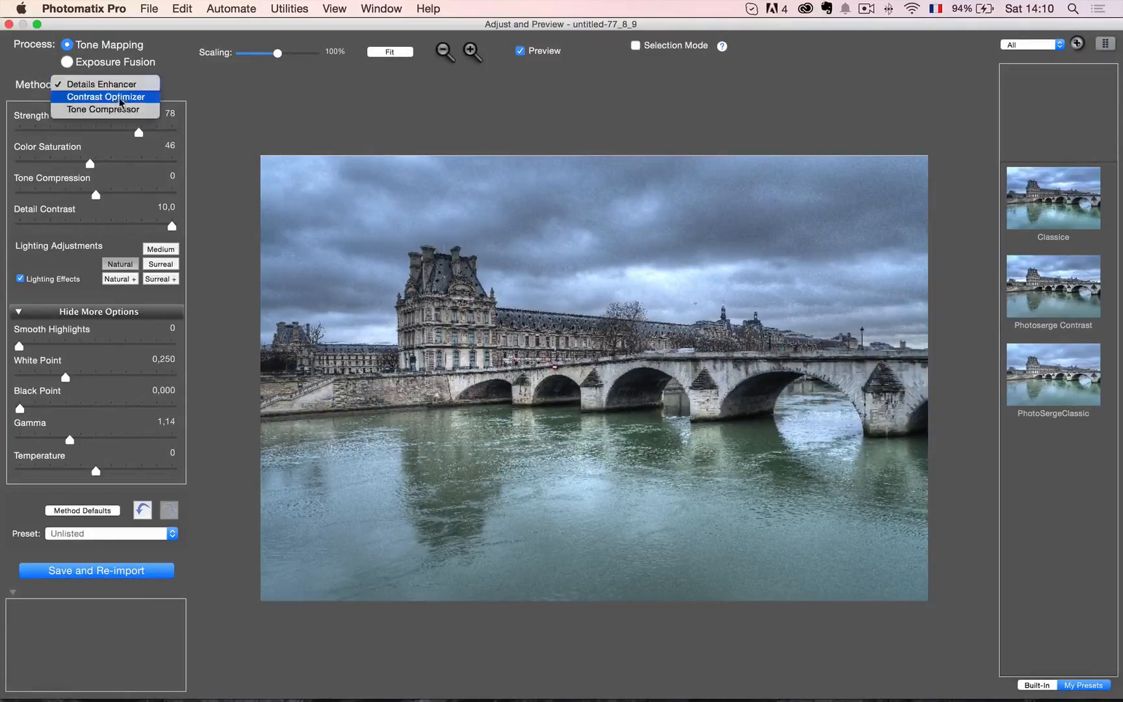
left_click(121, 98)
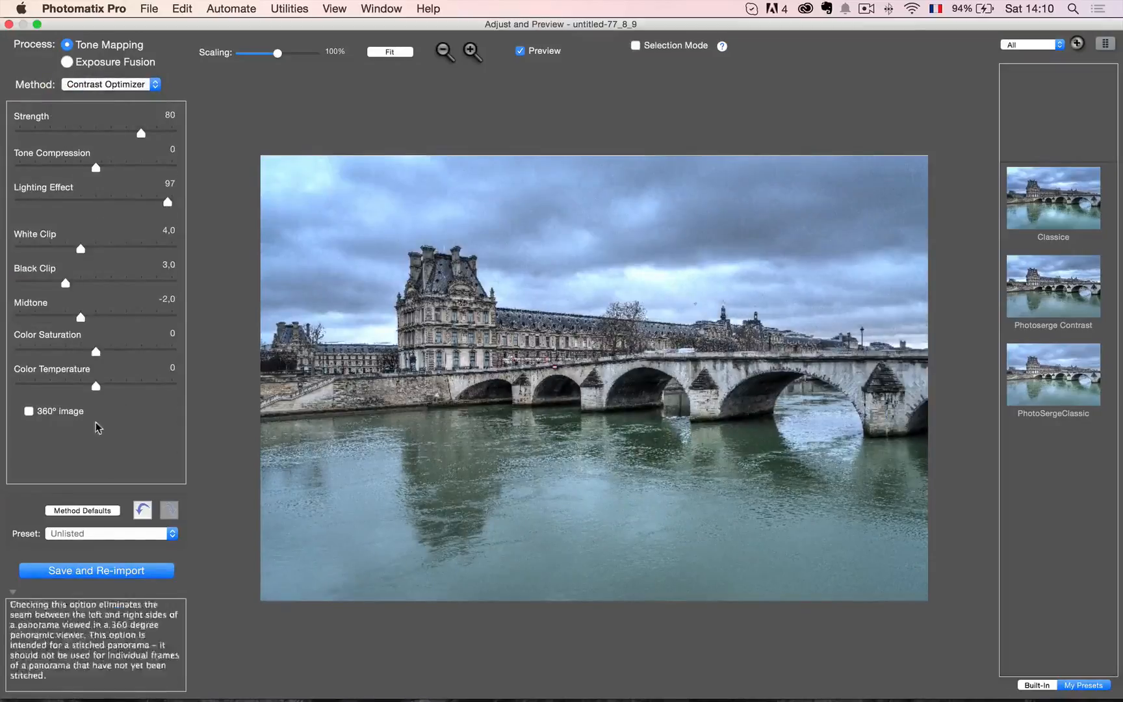
left_click(98, 510)
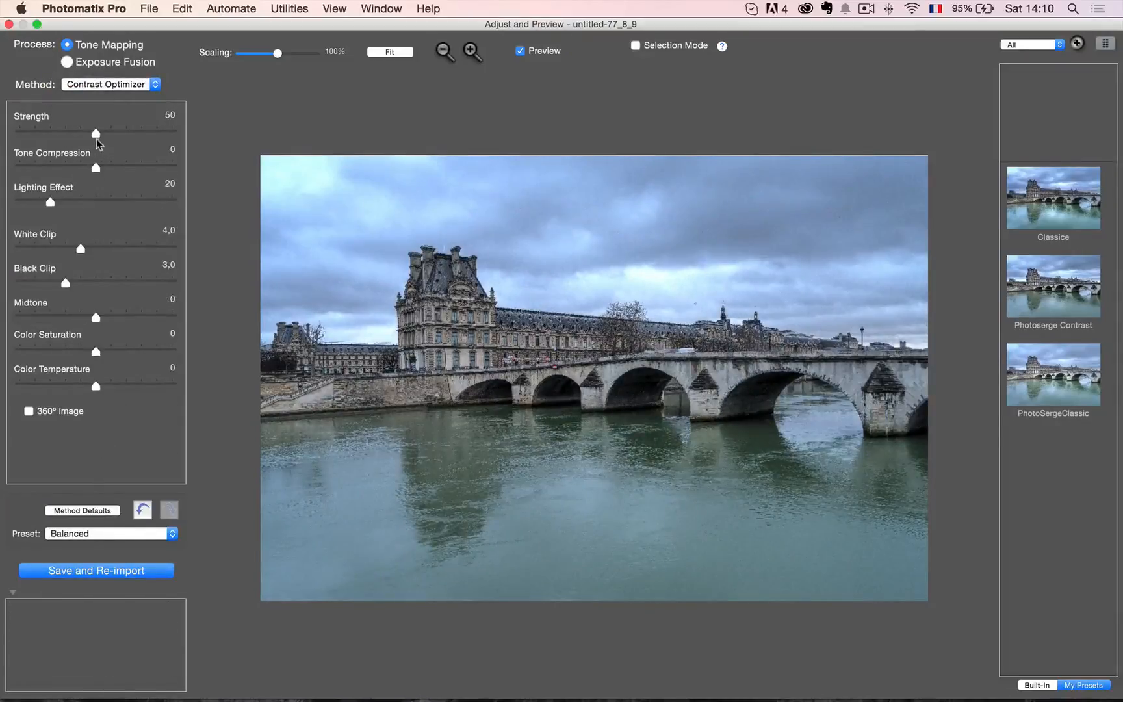
left_click_drag(96, 133, 149, 135)
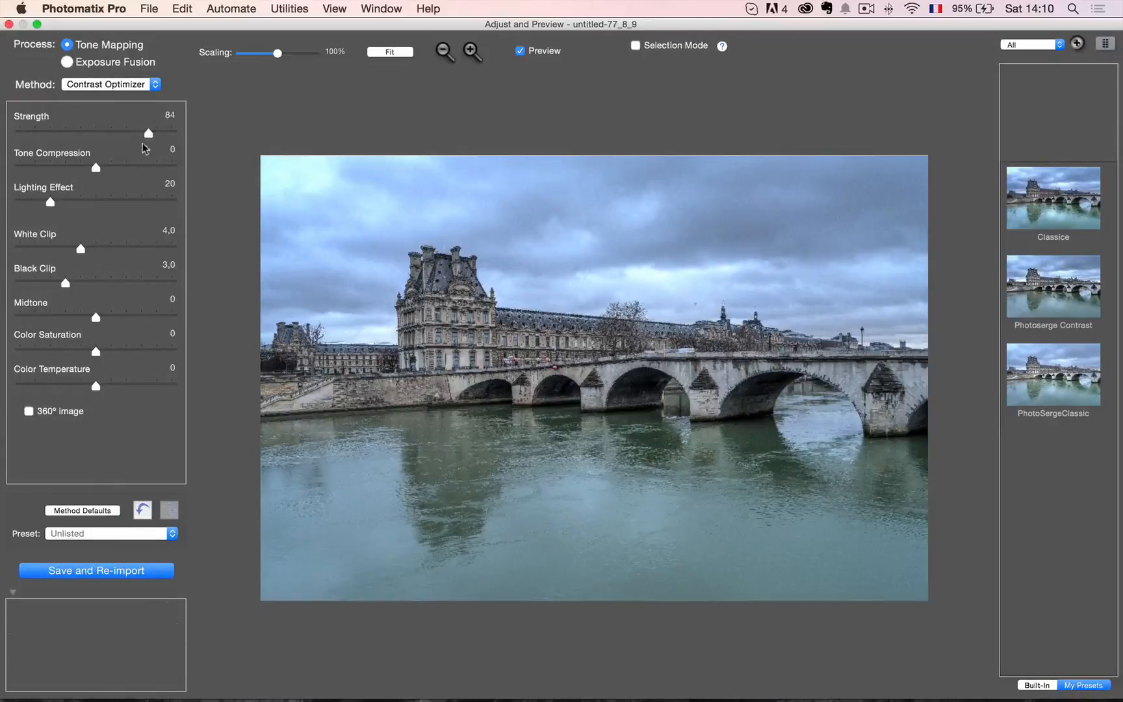
mouse_move(96, 167)
left_mouse_down()
mouse_move(141, 169)
mouse_move(89, 171)
mouse_move(104, 170)
left_mouse_up()
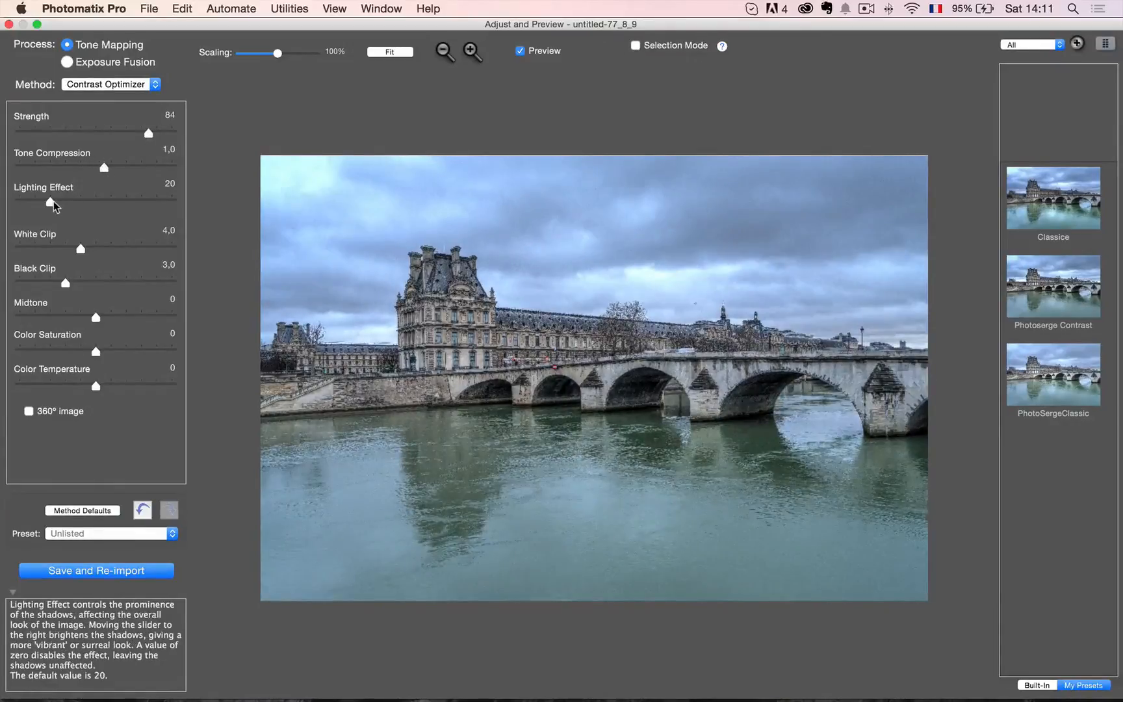
left_click_drag(53, 204, 101, 203)
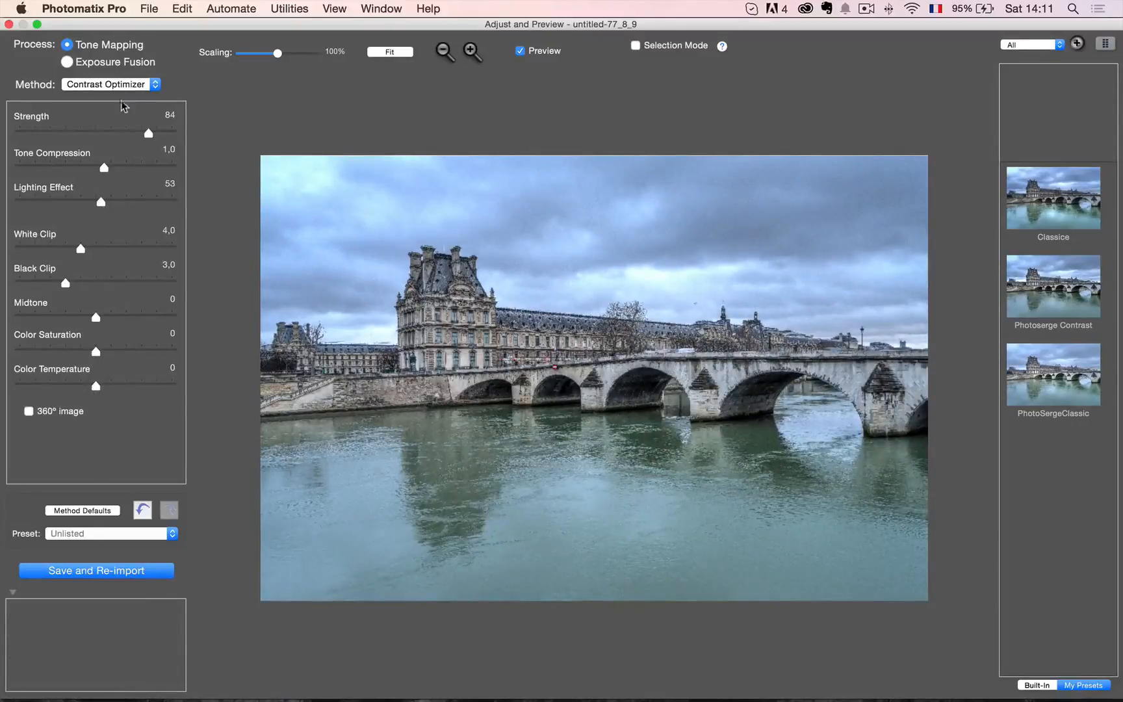
Compare the Details Enhancer and Contrast Optimizer results on the bridge image and return to Details Enhancer.
left_click(143, 89)
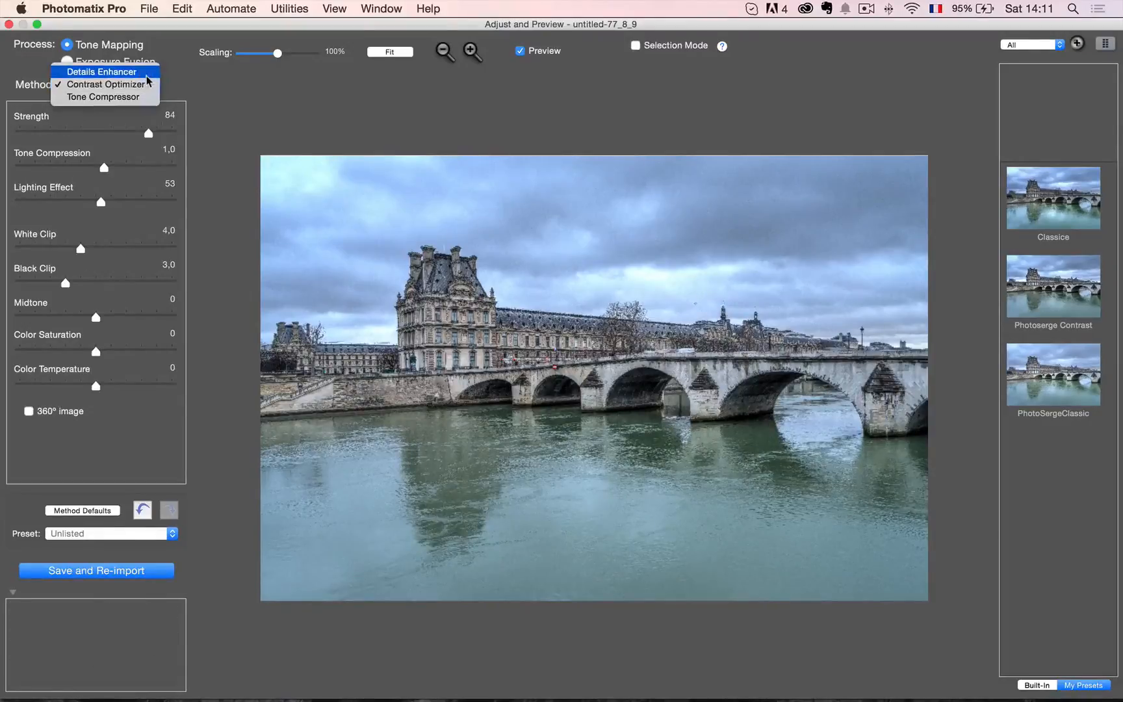
left_click(146, 72)
left_click(147, 85)
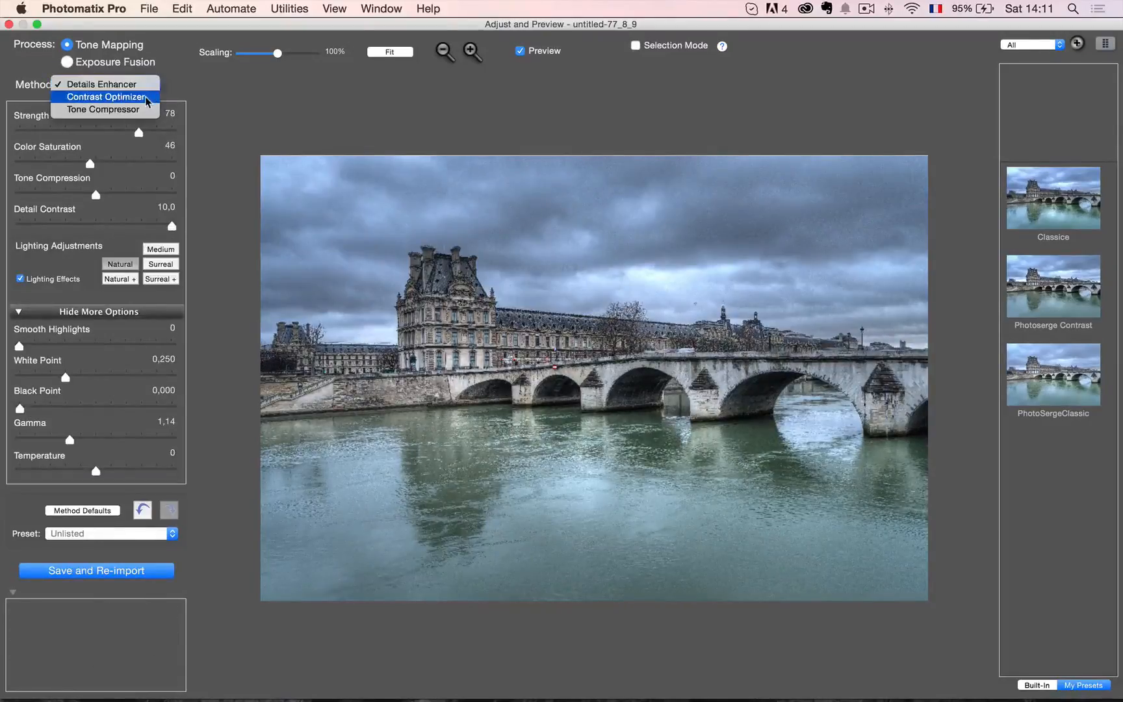
left_click(146, 97)
left_click(148, 85)
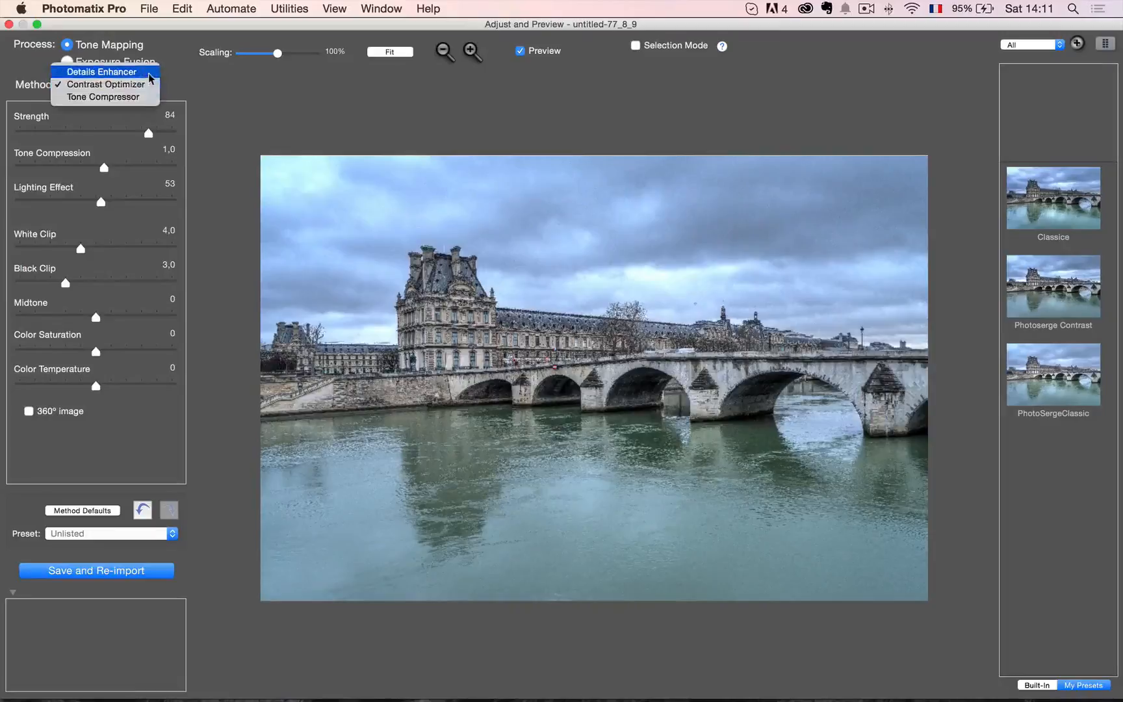
left_click(147, 72)
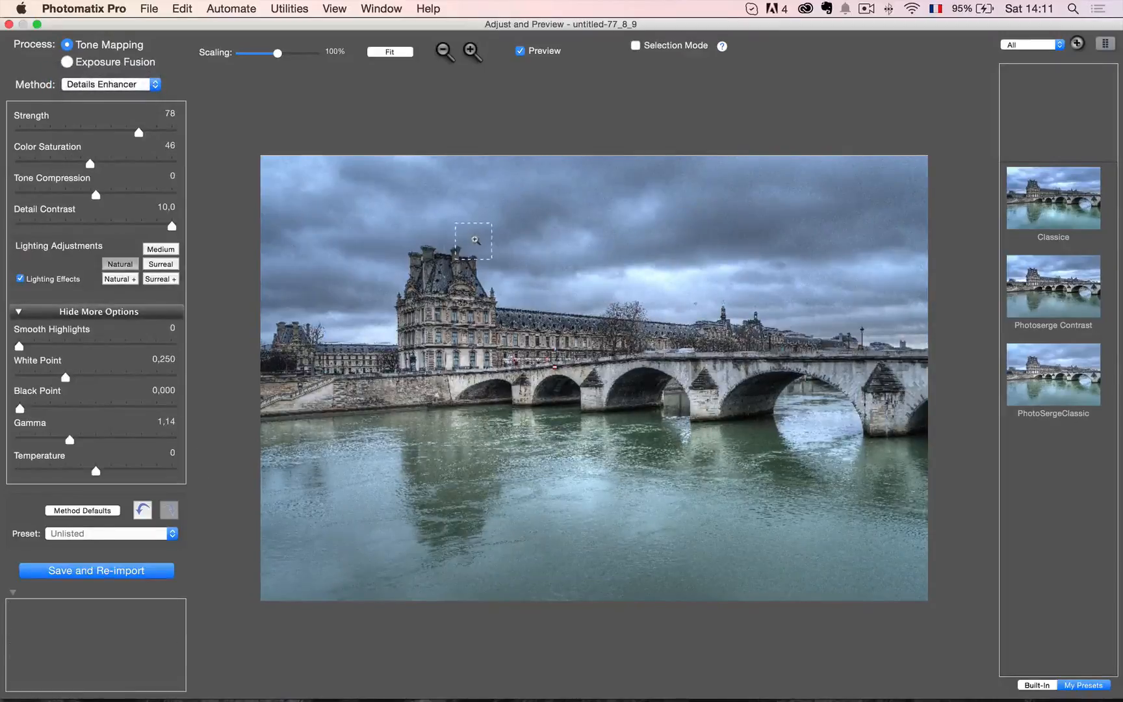
Check the sky beside the tall building's roof in the loupe, then save the tone-mapped image and re-import it into Lightroom.
left_click(474, 239)
left_click(475, 88)
left_click(124, 571)
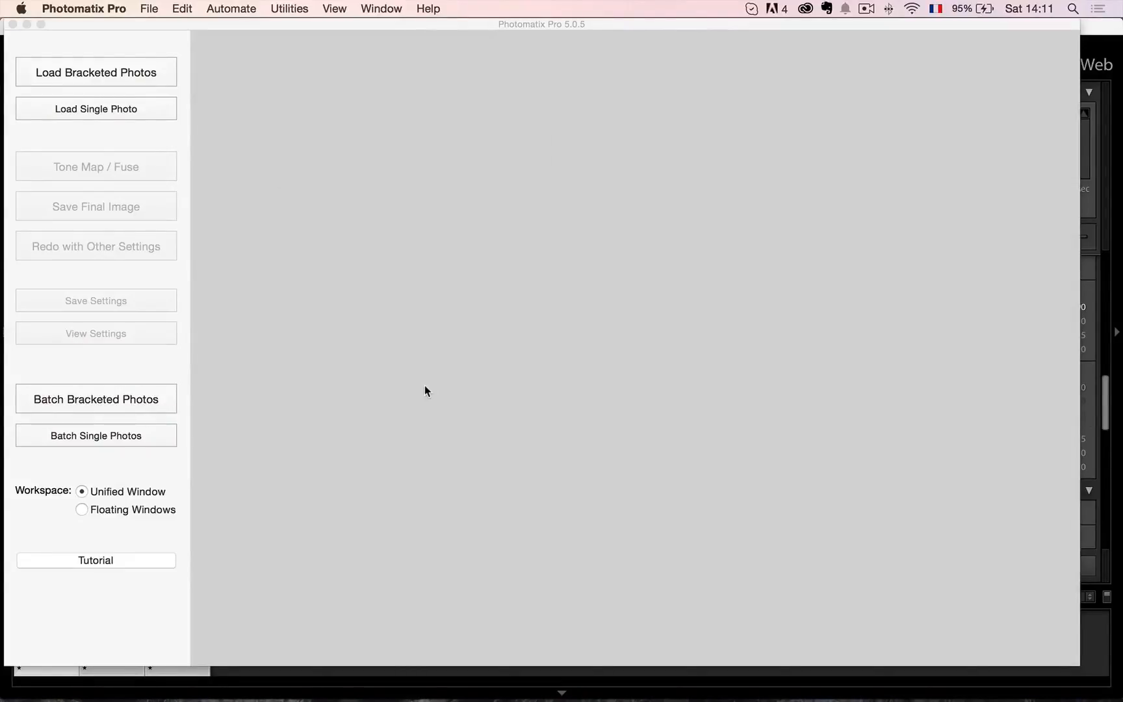
Switch to Lightroom, select untitled-77_8_9HDR.tif and inspect its sky and building details at close zoom.
key("super+Tab")
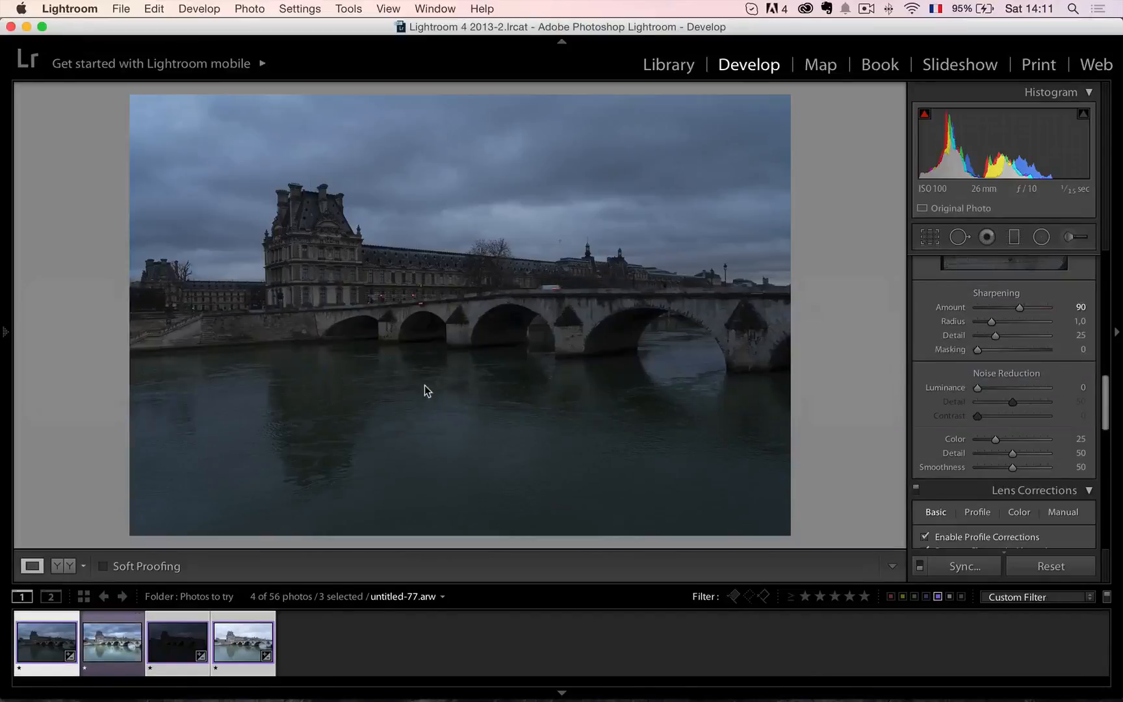
left_click(120, 647)
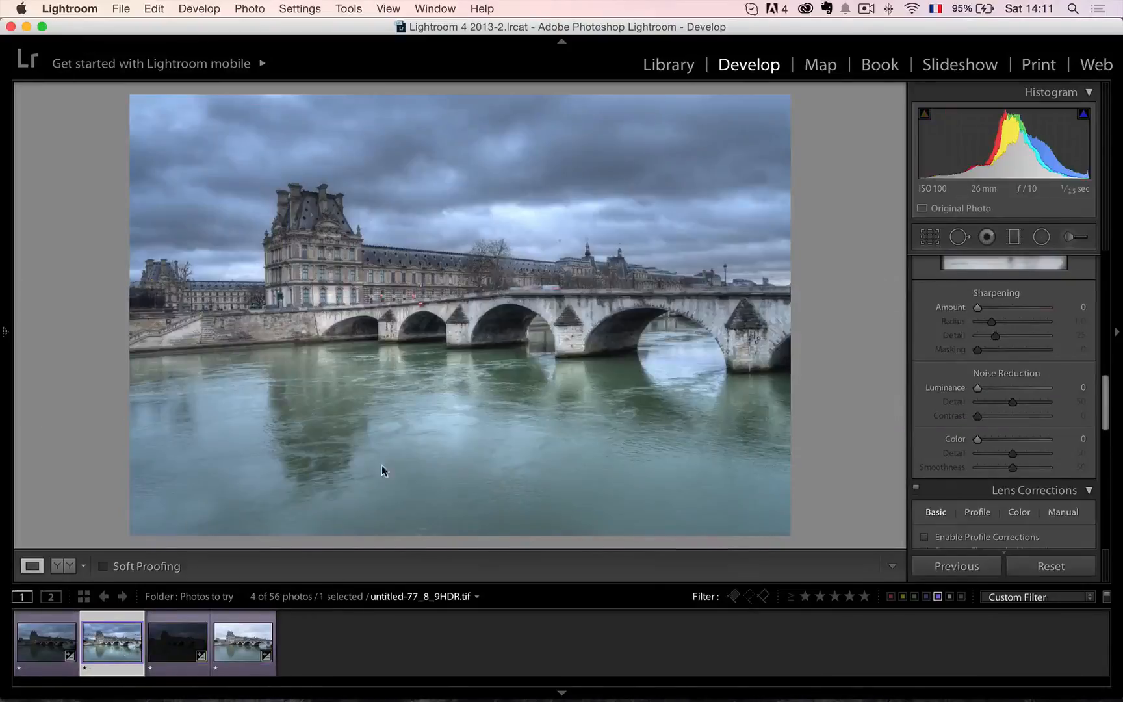
left_click(398, 199)
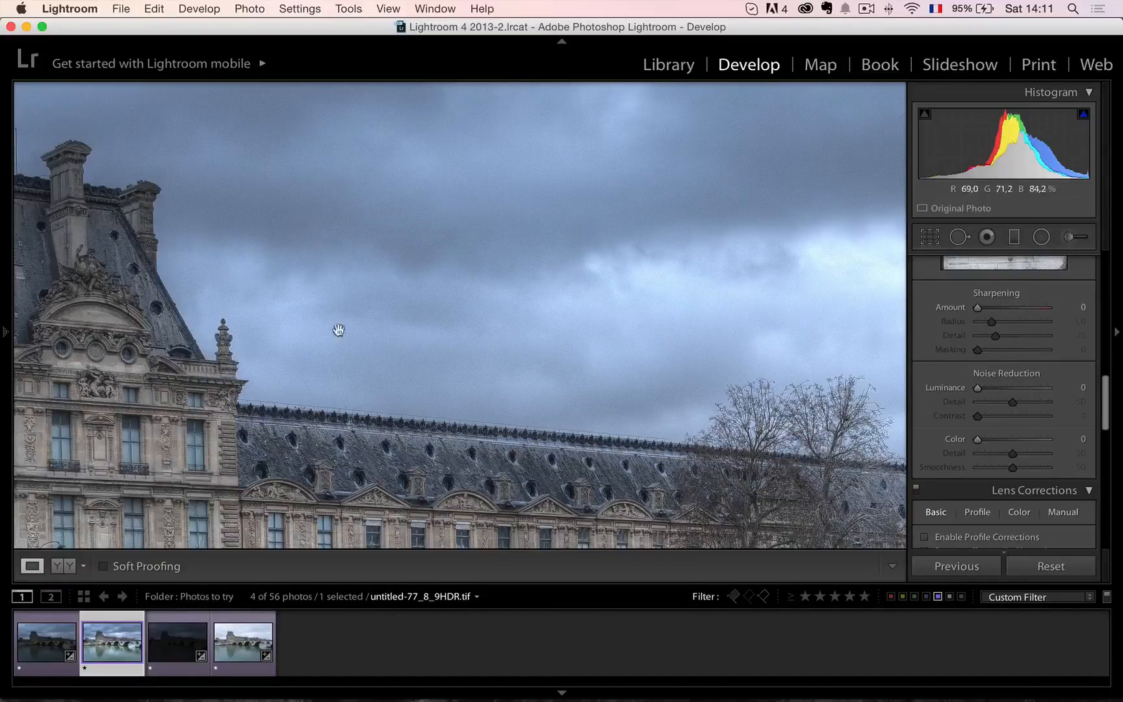
left_click(295, 433)
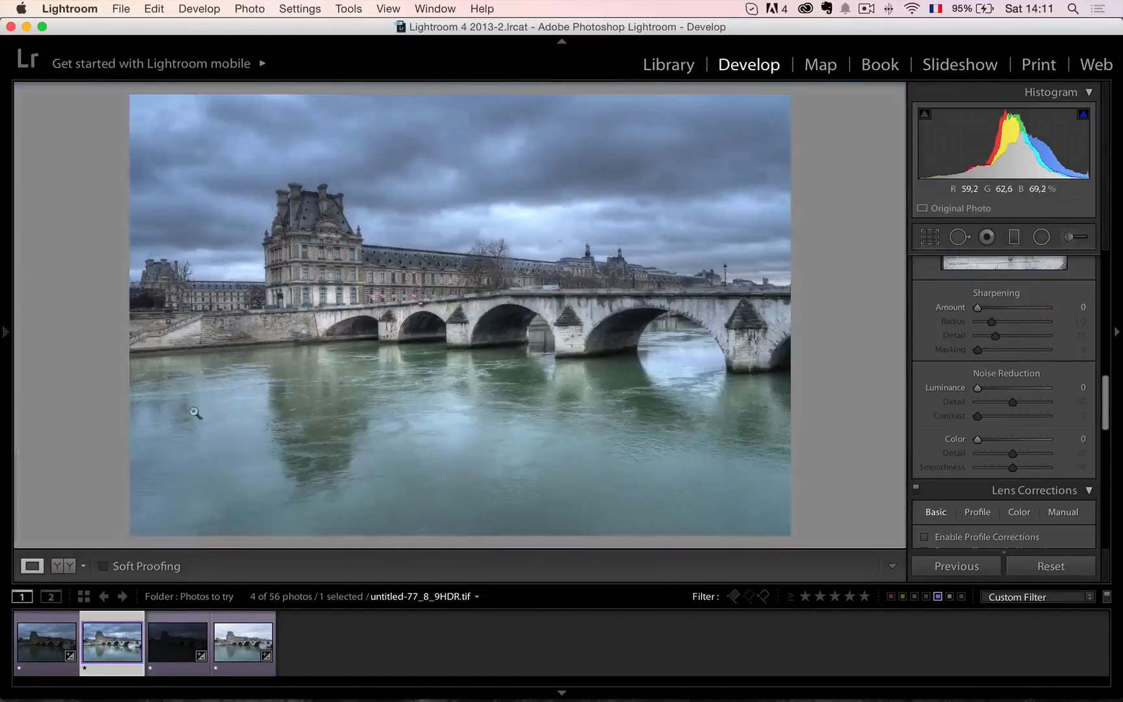
left_click(284, 287)
left_click(333, 293)
Set the HDR image's Contrast to +43 and create a virtual copy of it.
scroll(971, 377, "up", 10)
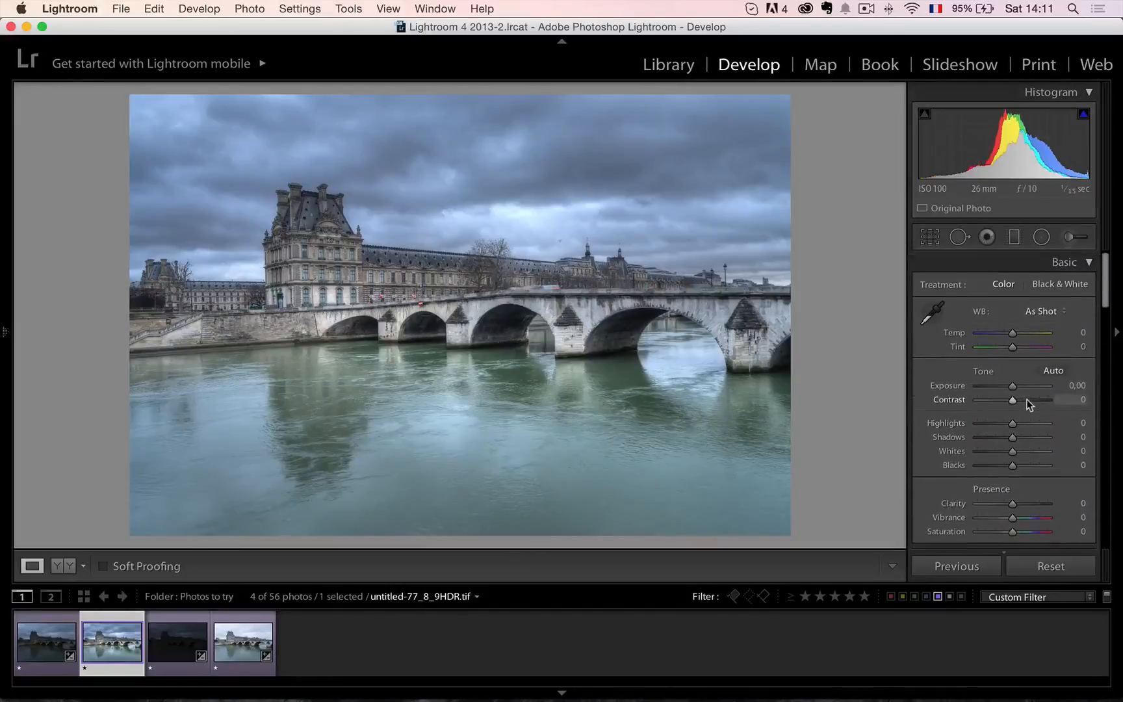
left_click(1027, 400)
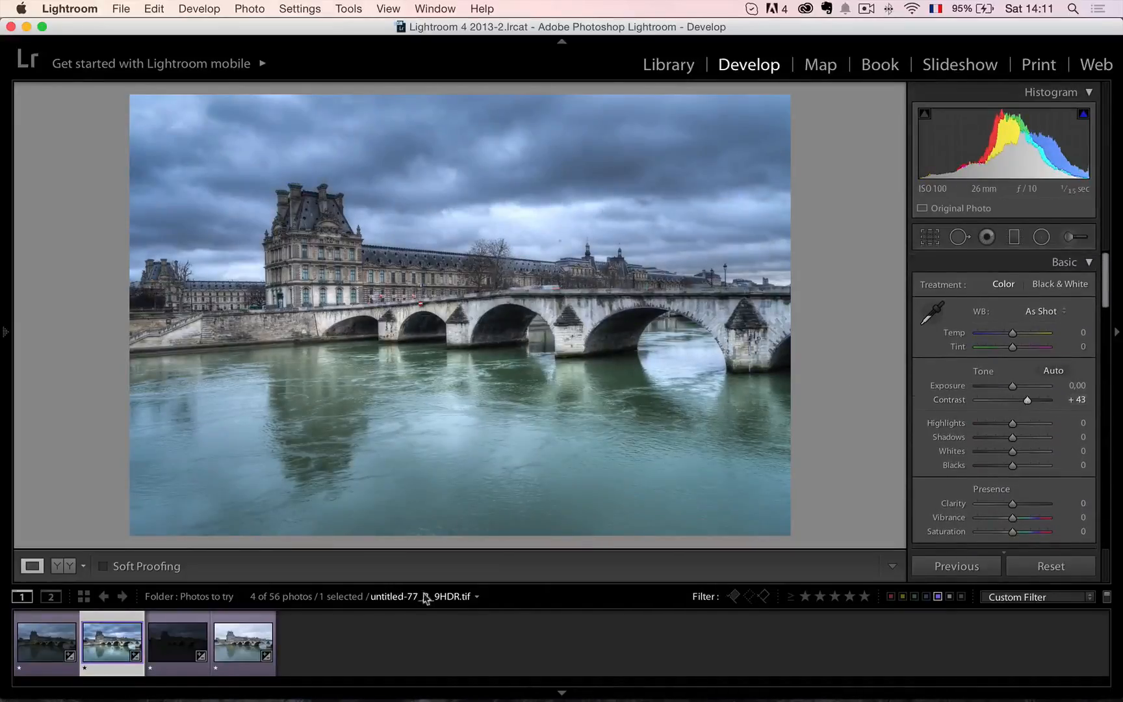
right_click(119, 642)
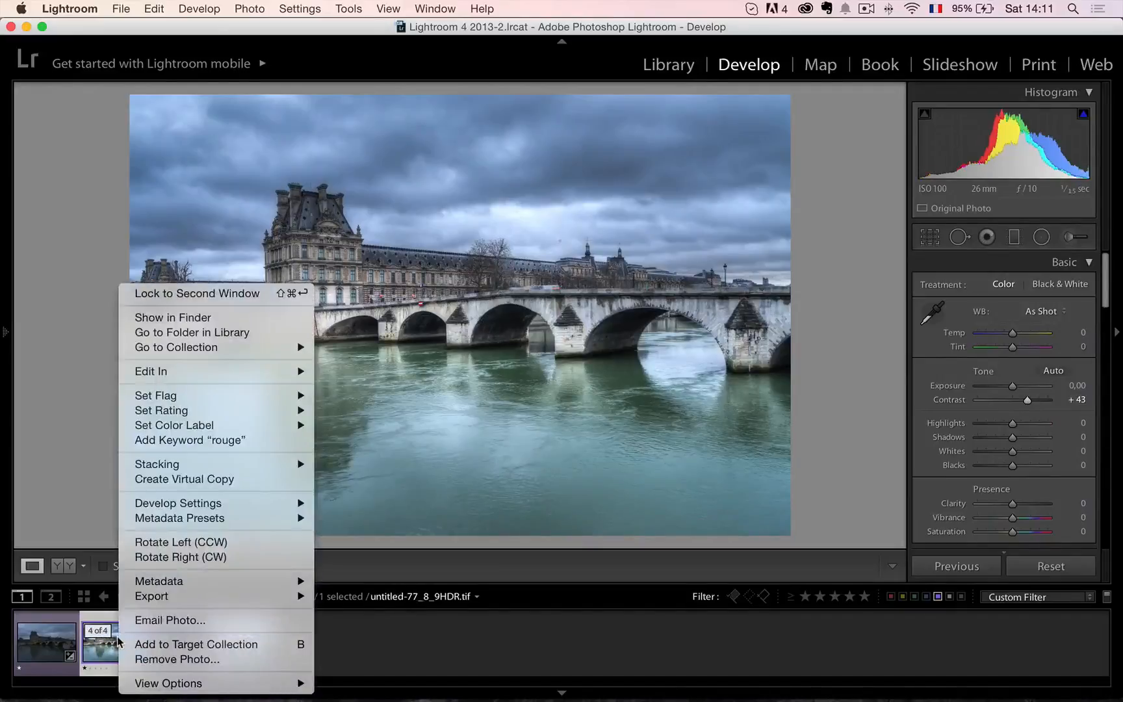
left_click(195, 479)
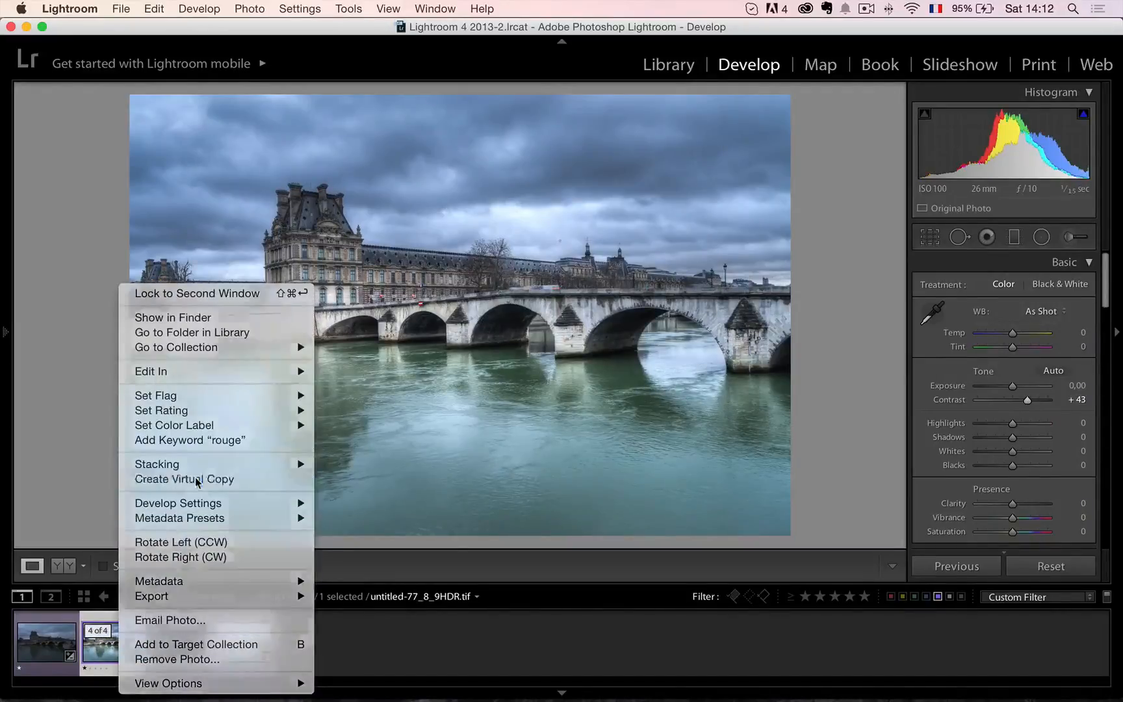
Turn the virtual copy black and white by setting Saturation to −100, and reduce its Contrast to +3.
left_click_drag(1006, 531, 949, 531)
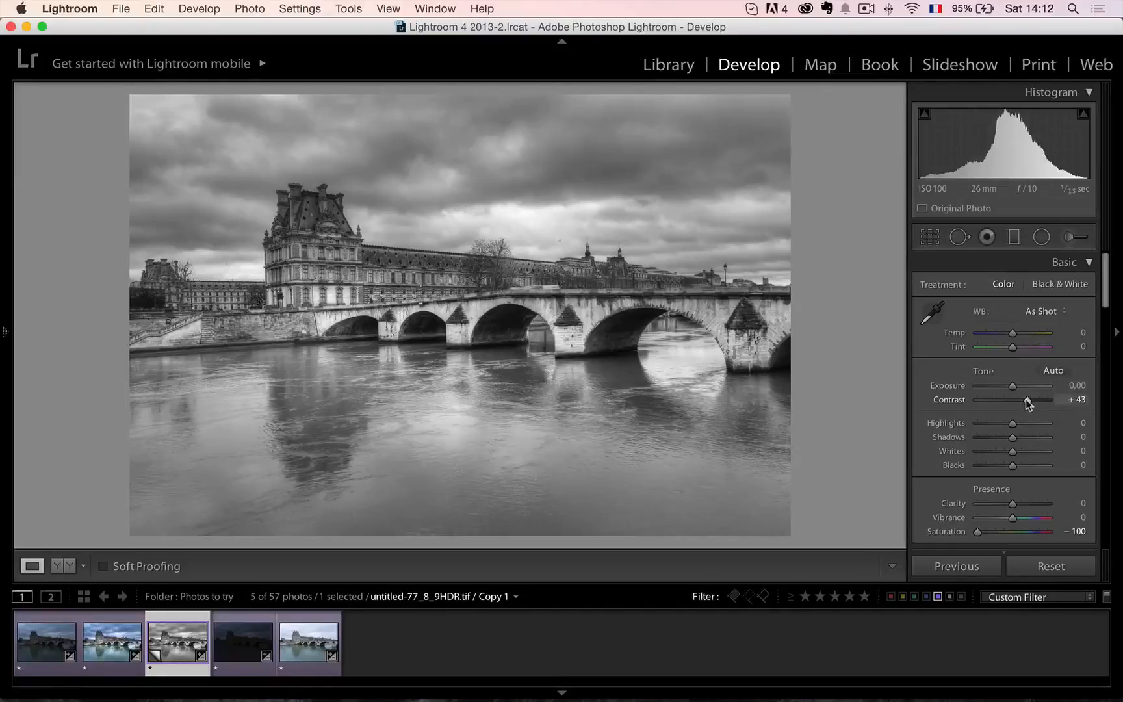
left_click_drag(1027, 401, 1015, 404)
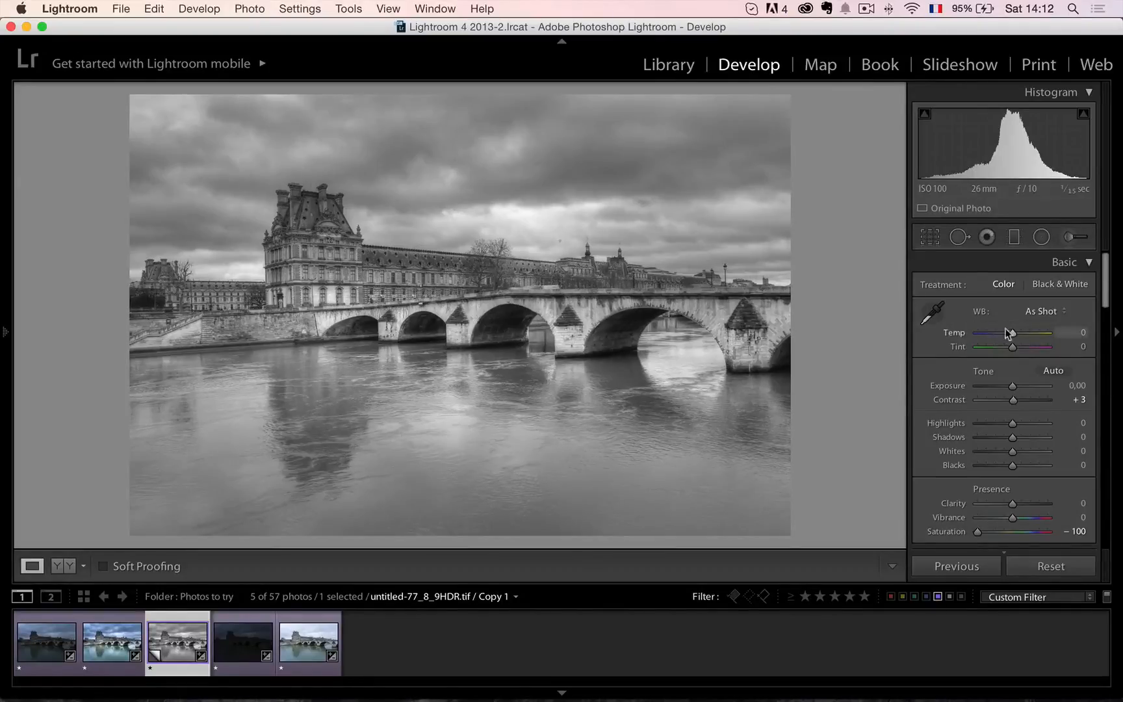
Darken the sky with two graduated filters at Exposure −0,89, one down to the roofline and one near the photo's upper edge.
left_click(1015, 238)
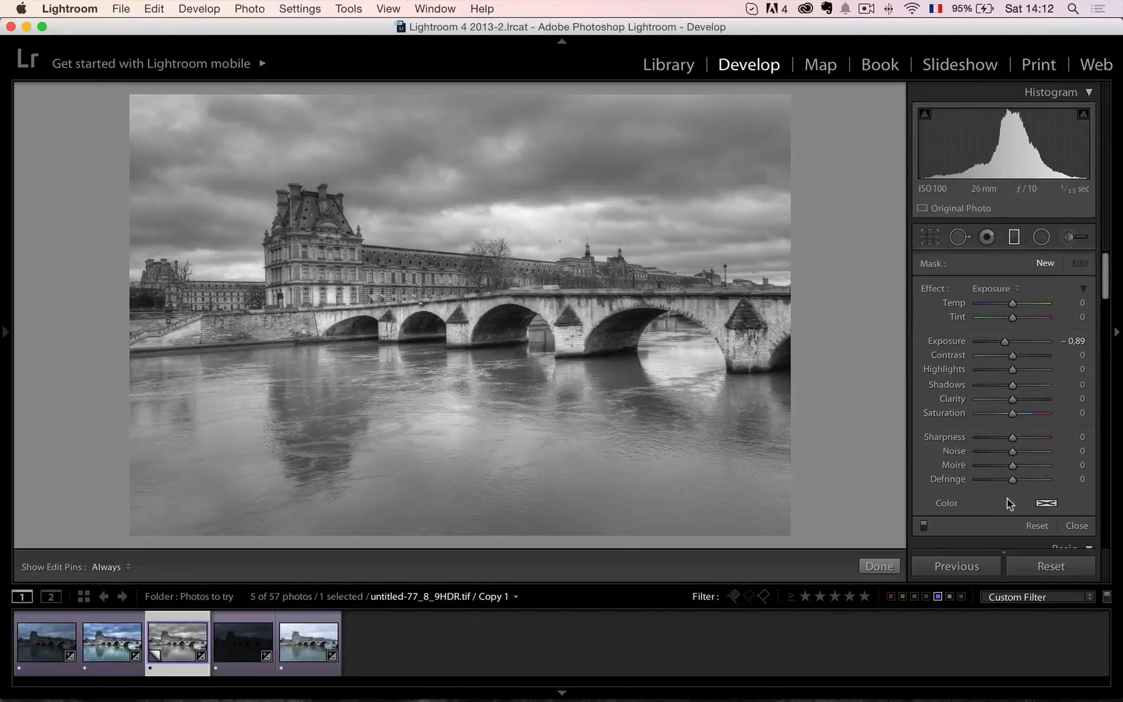
left_click_drag(460, 186, 460, 322)
left_click_drag(459, 251, 461, 196)
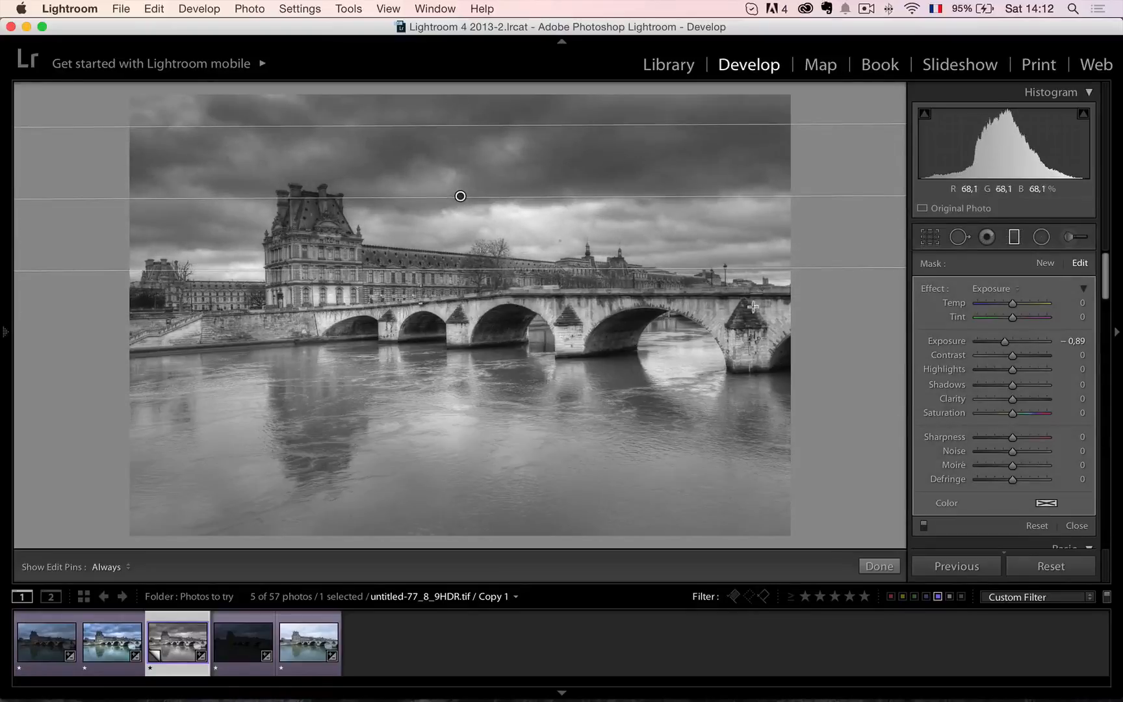
left_click(1047, 266)
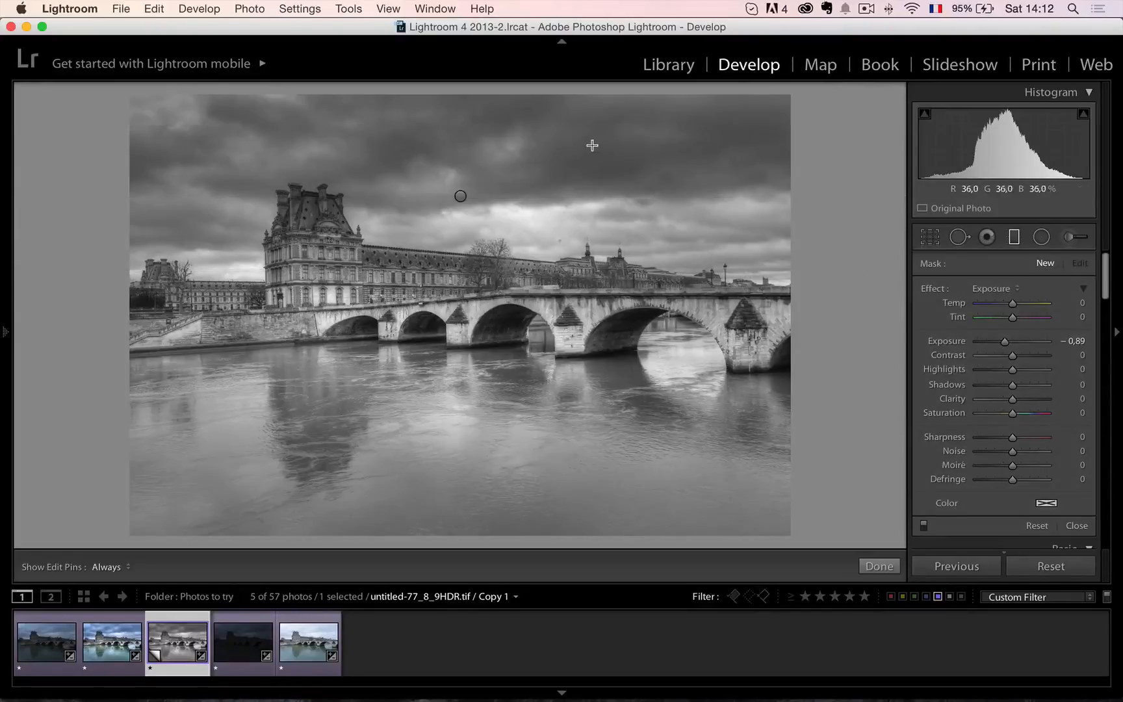
left_click_drag(591, 144, 592, 265)
left_click_drag(593, 207, 563, 99)
Add a slanted graduated filter over the river's lower-left area, widen and reposition it, and set its Exposure to −1,77.
left_click_drag(513, 505, 528, 430)
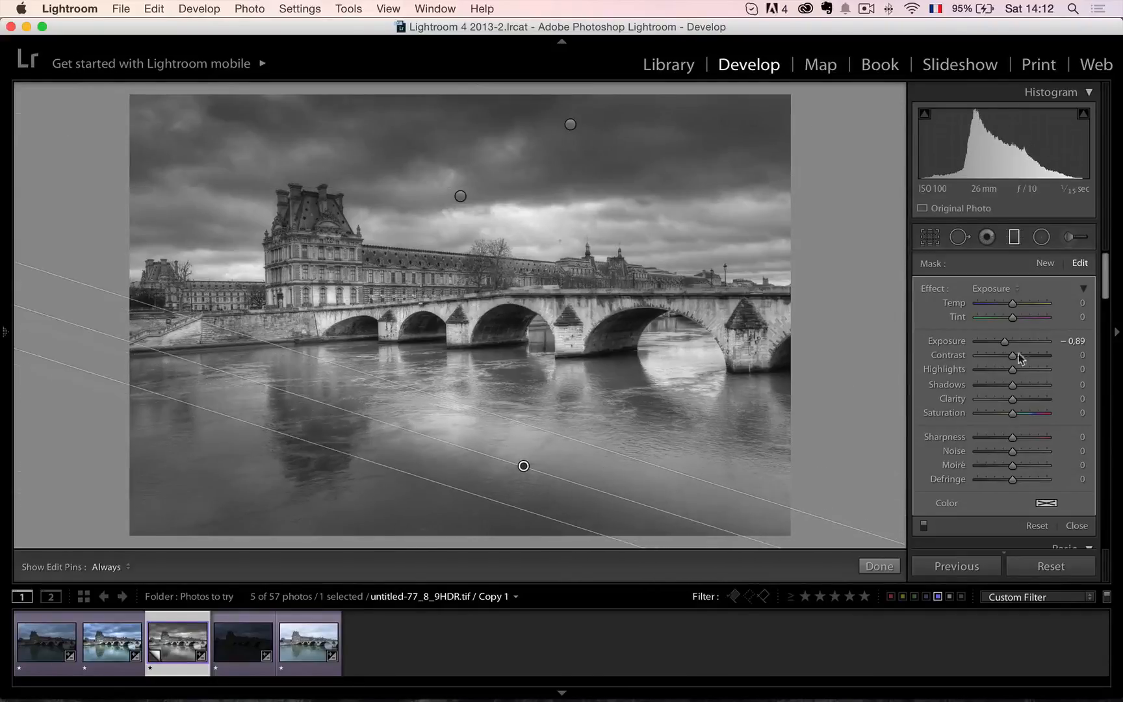
left_click_drag(1005, 341, 996, 344)
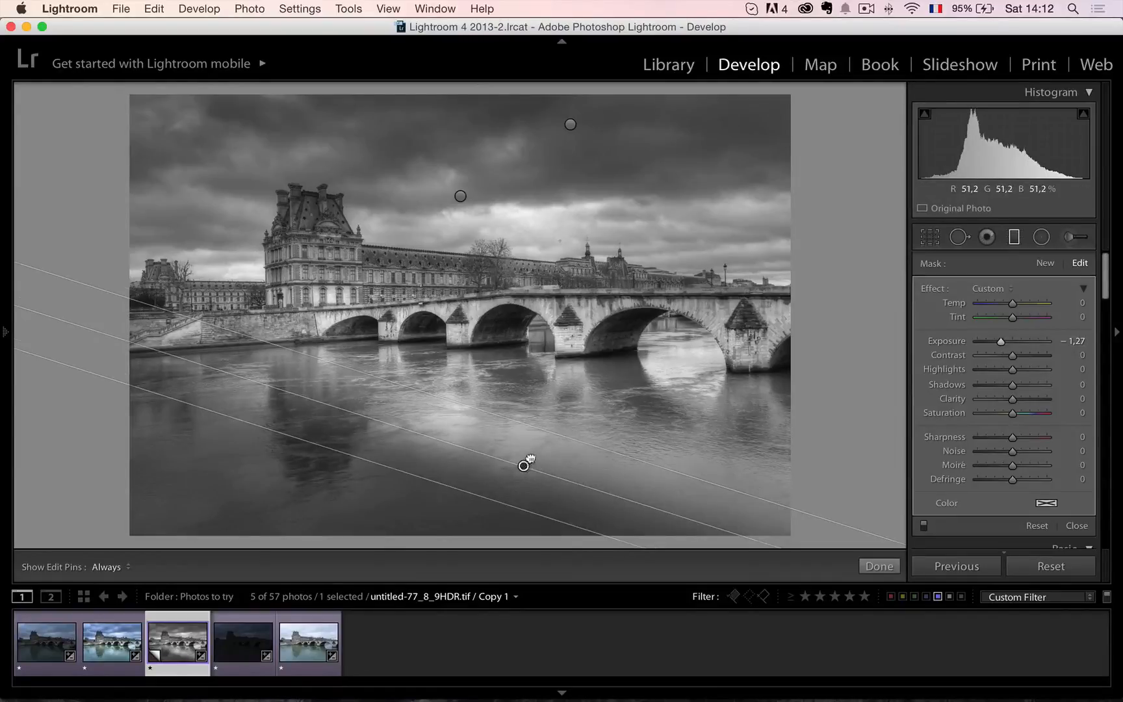
left_click_drag(530, 460, 504, 466)
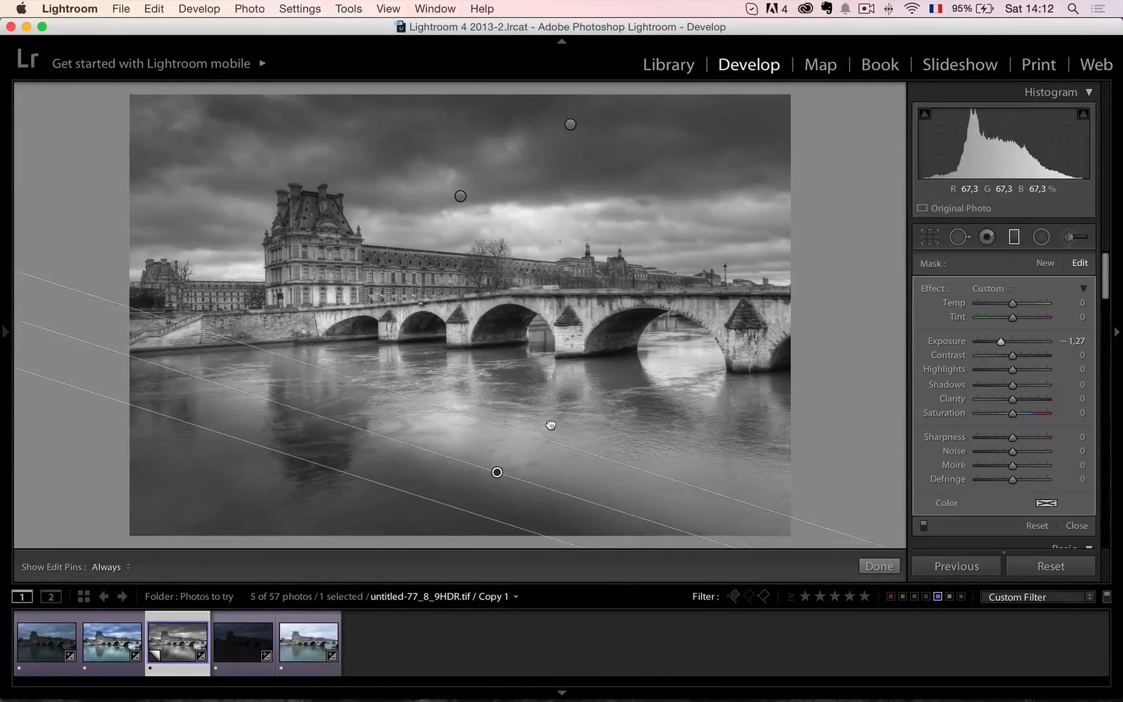
left_click_drag(550, 425, 584, 444)
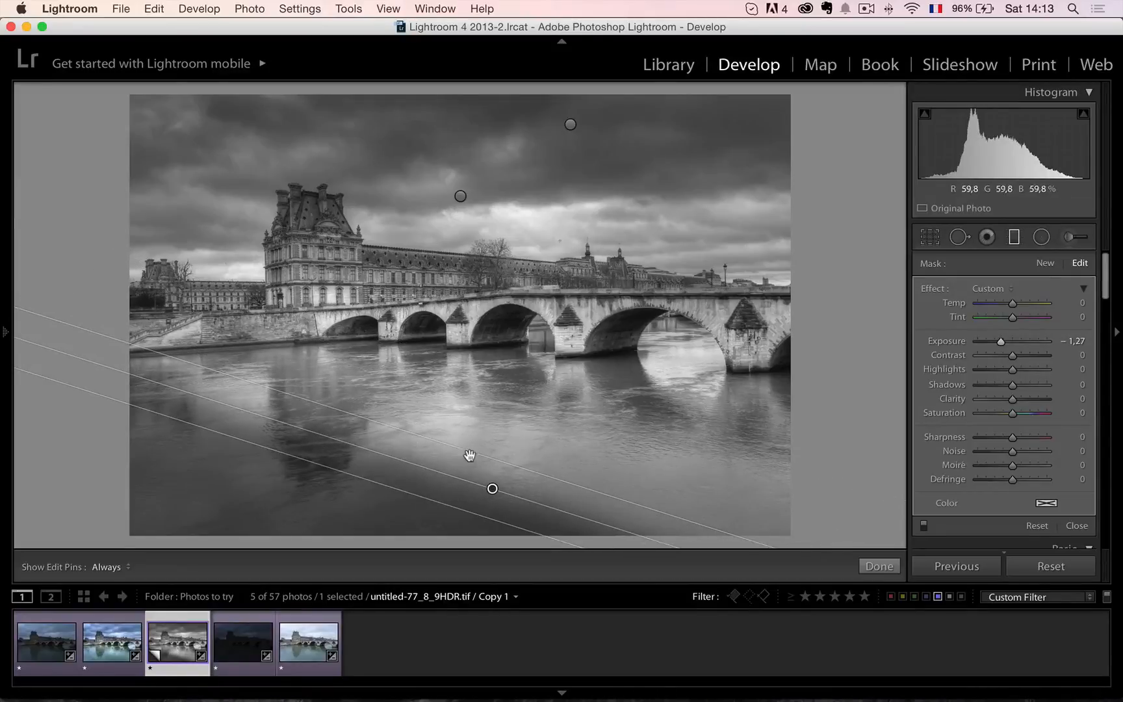
left_click_drag(483, 444, 457, 501)
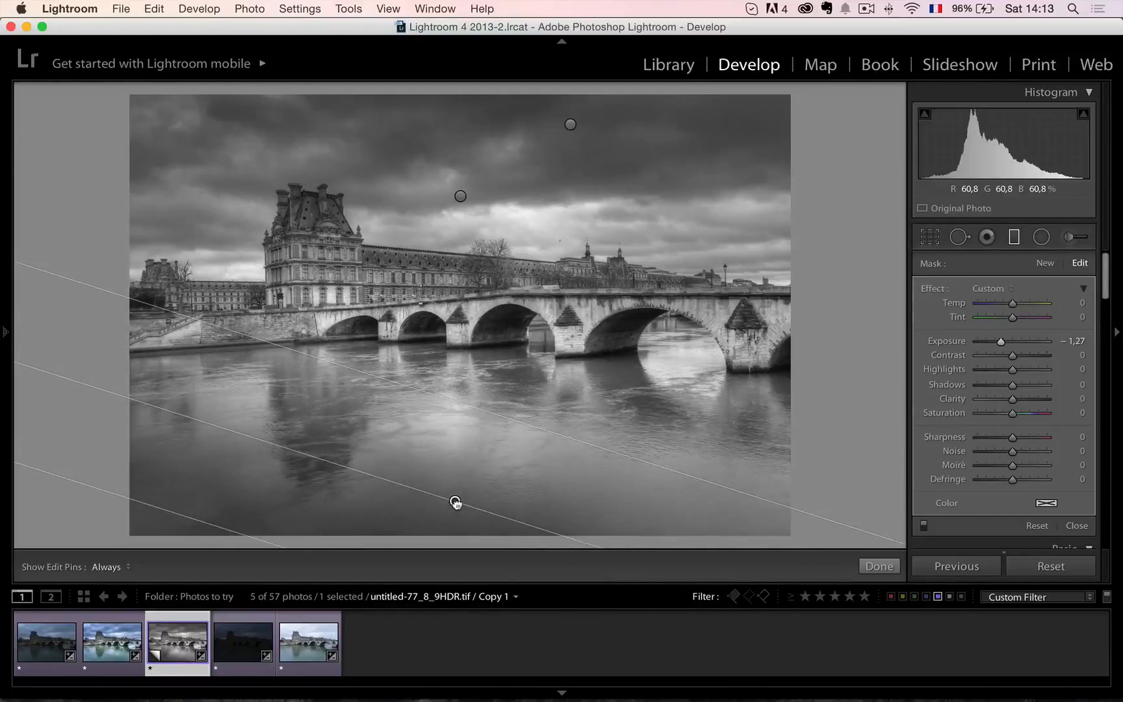
left_click_drag(1001, 343, 999, 349)
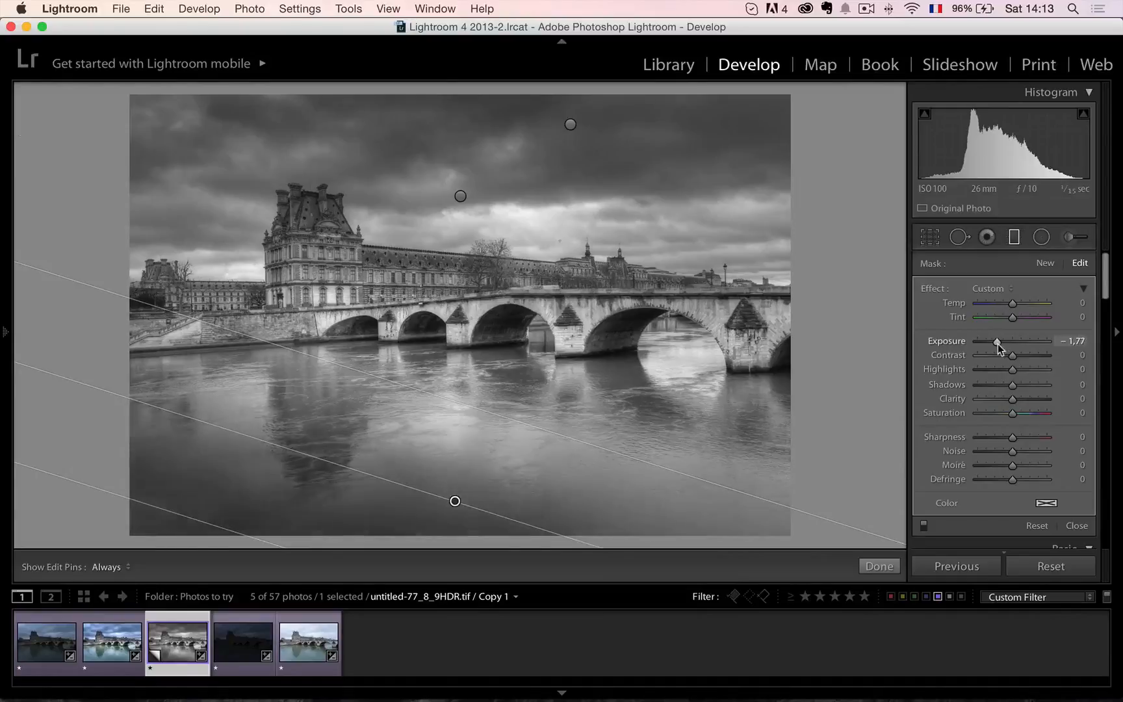
left_click(1077, 527)
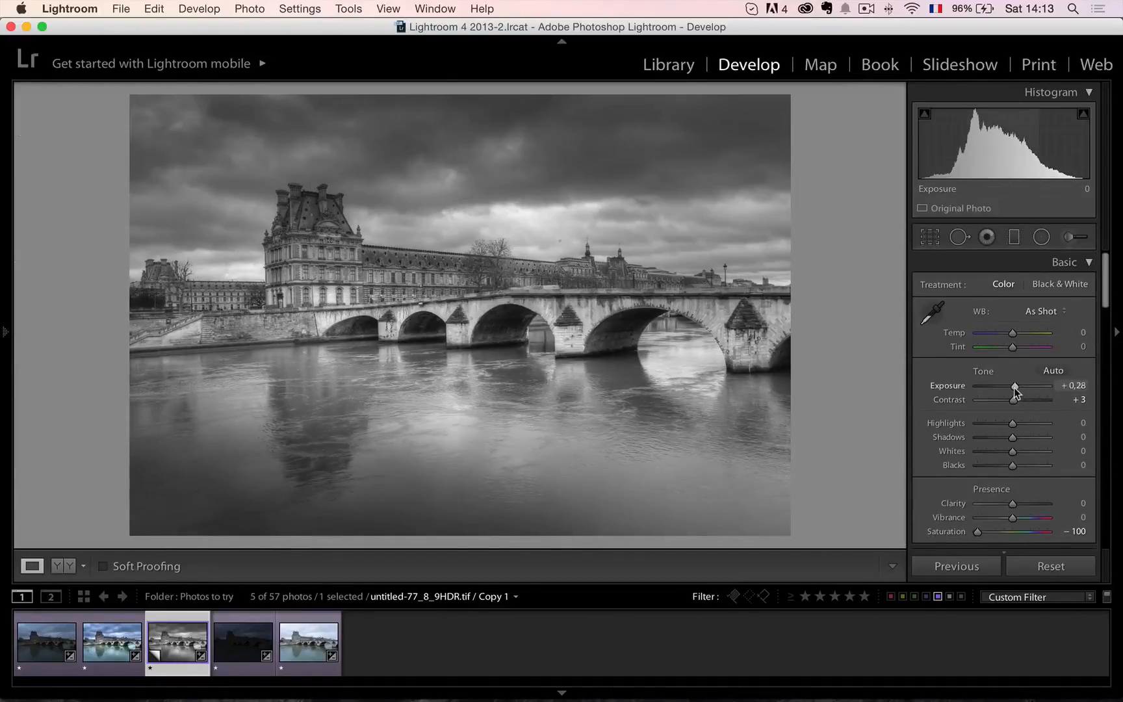
Set the black-and-white copy's overall Exposure to −0,40 and Highlights to −63.
left_click_drag(1014, 386, 1011, 387)
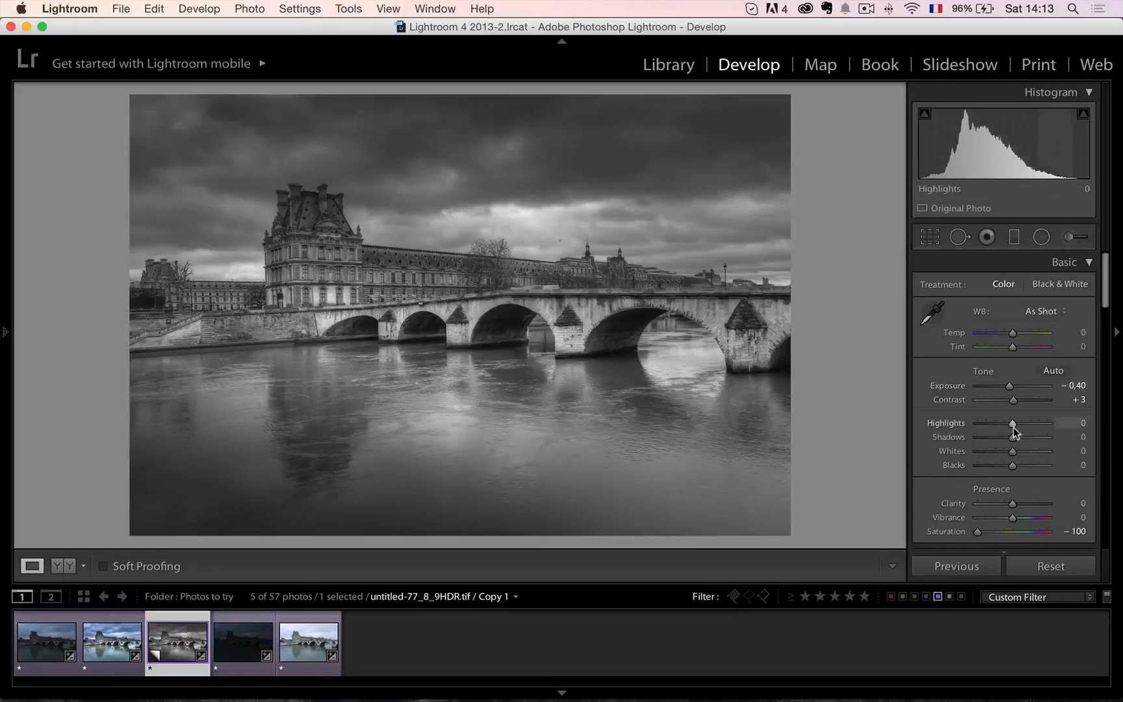
left_click_drag(1014, 429, 991, 429)
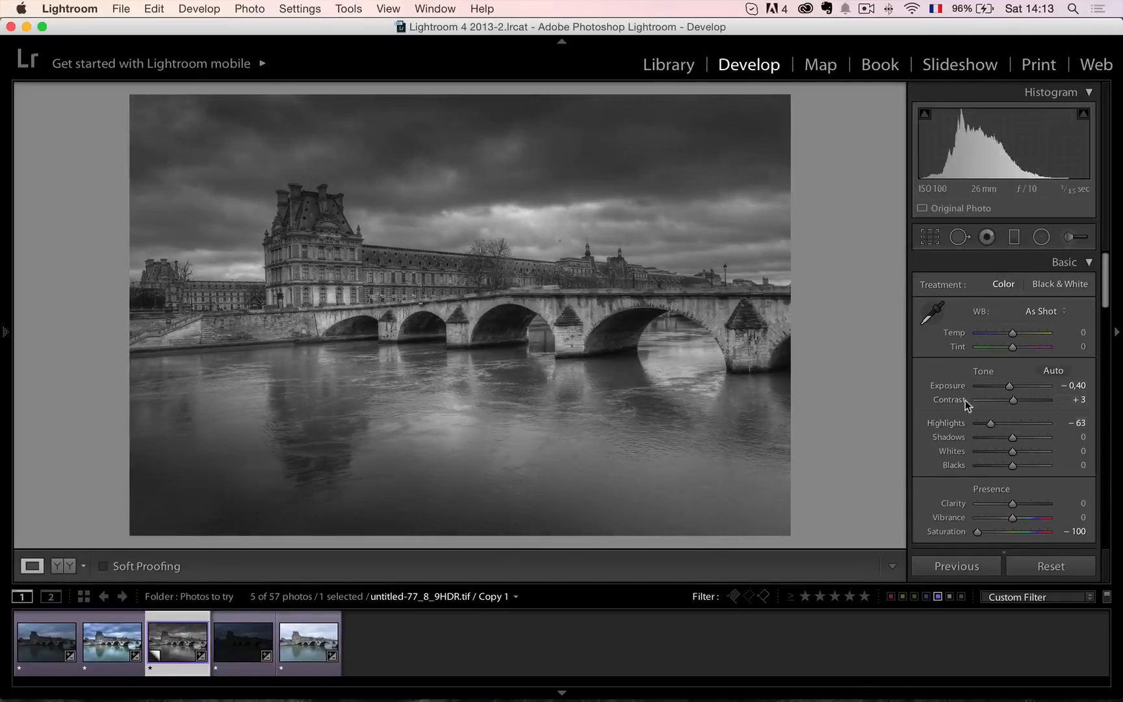
Brighten patches of the river below the bridge with the Adjustment Brush at Exposure 0,94 and size 14,0.
left_click(1072, 238)
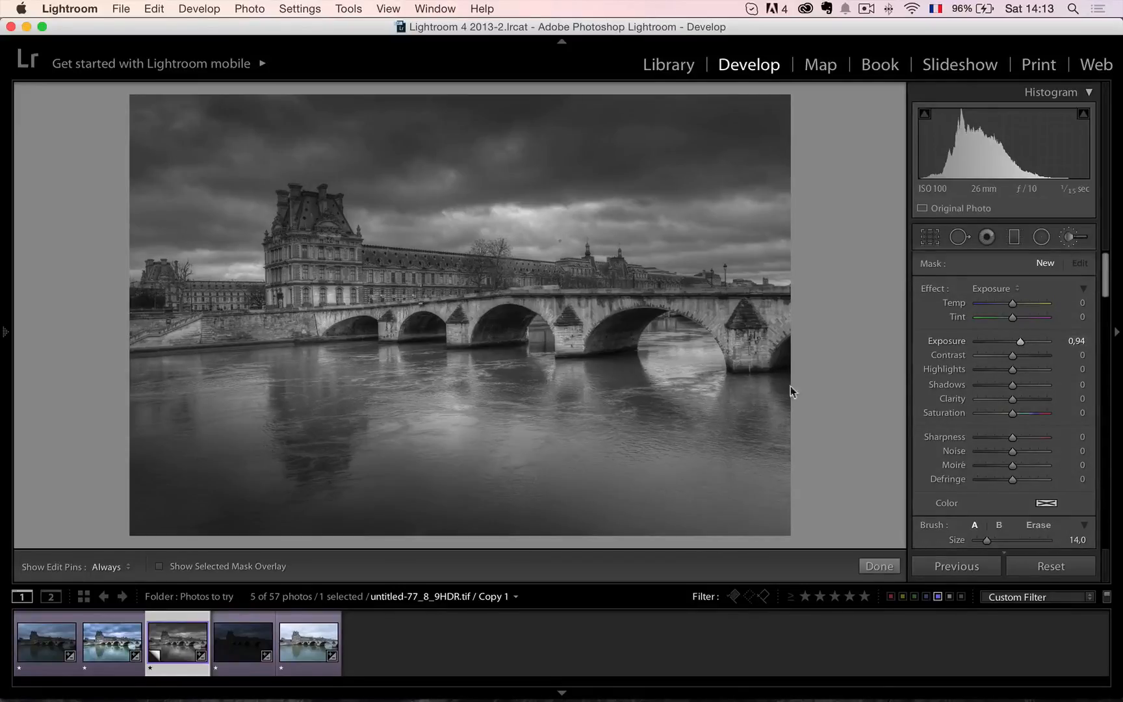
mouse_move(247, 382)
left_mouse_down()
mouse_move(233, 436)
mouse_move(251, 440)
left_mouse_up()
mouse_move(372, 442)
left_mouse_down()
mouse_move(507, 424)
mouse_move(690, 366)
mouse_move(519, 396)
left_mouse_up()
mouse_move(375, 422)
left_mouse_down()
mouse_move(403, 393)
mouse_move(505, 368)
left_mouse_up()
mouse_move(217, 452)
left_mouse_down()
mouse_move(261, 456)
mouse_move(276, 445)
left_mouse_up()
mouse_move(441, 418)
left_mouse_down()
mouse_move(456, 438)
mouse_move(605, 385)
left_mouse_up()
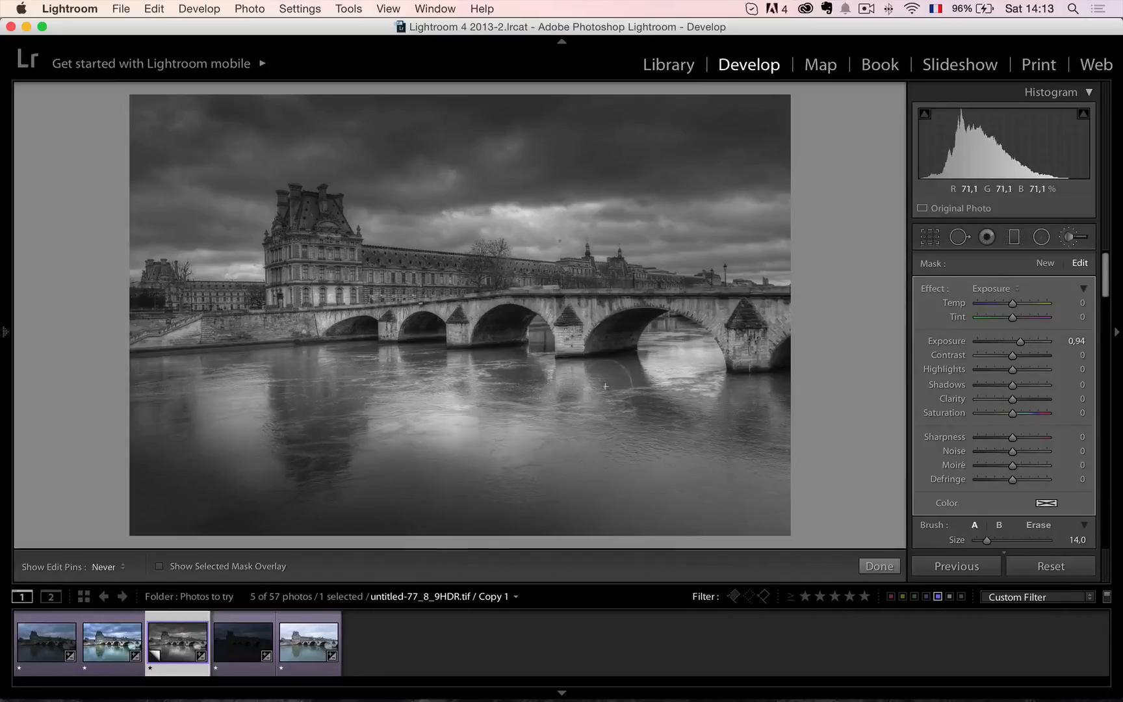
Finish the river brush mask by raising its Exposure to 1,45, and brighten sky patches with a new 0,94 Exposure brush mask.
left_click_drag(693, 373, 708, 376)
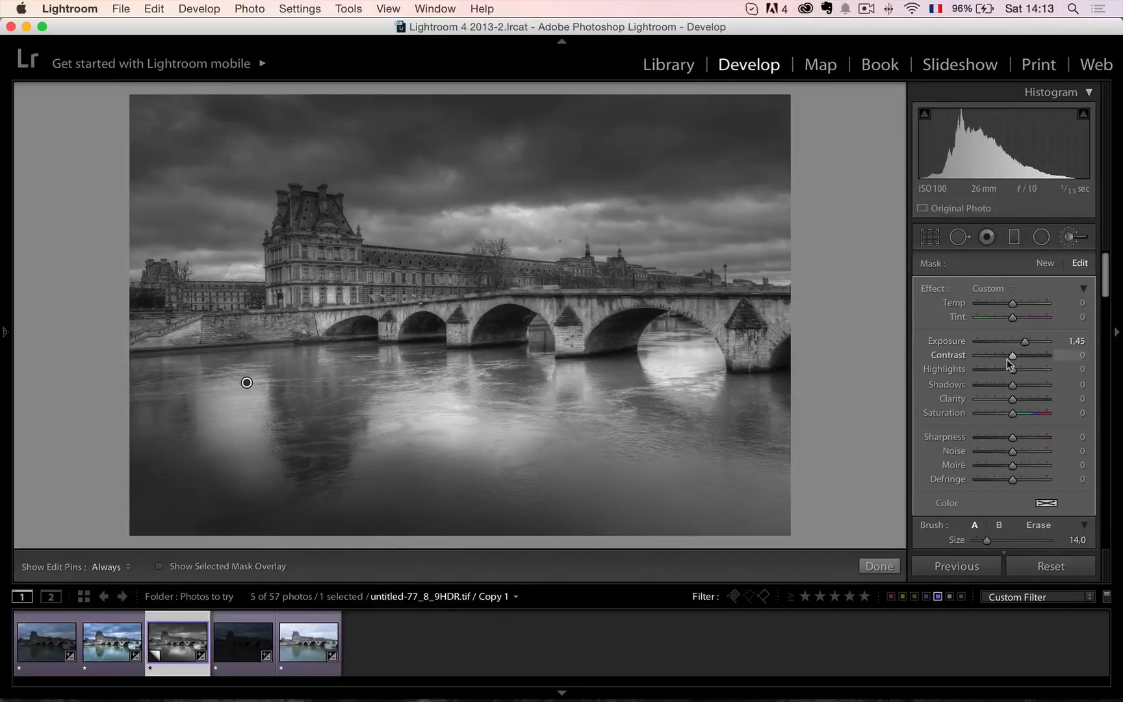
left_click(1045, 263)
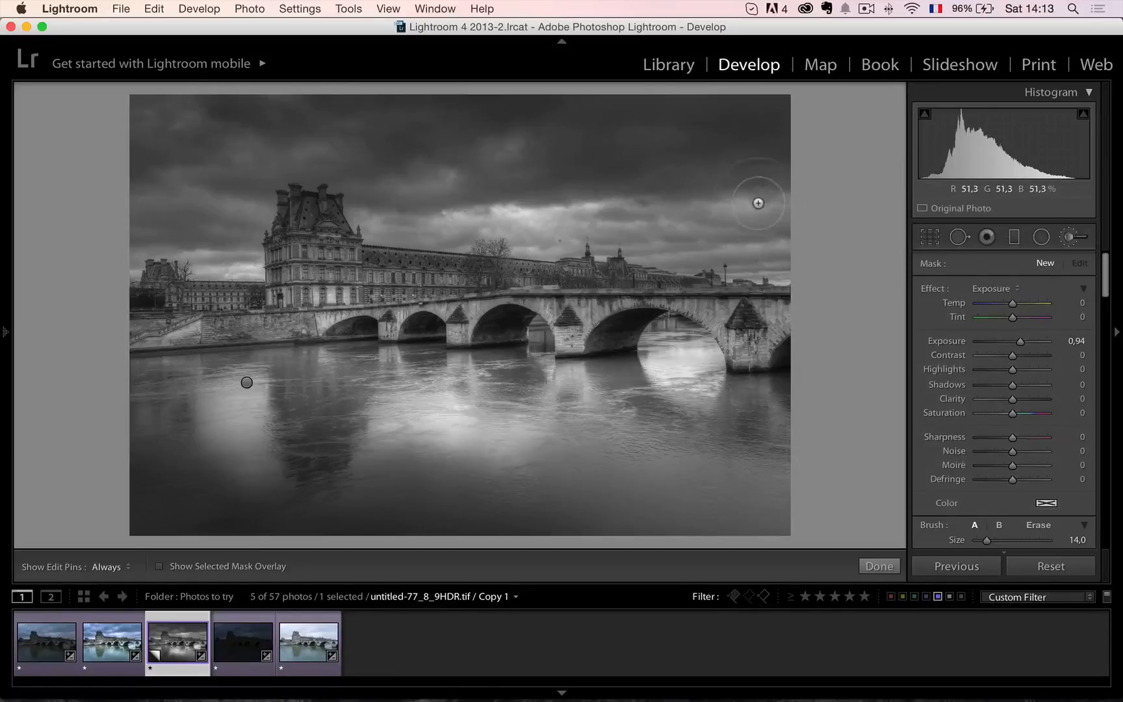
mouse_move(757, 201)
left_mouse_down()
mouse_move(468, 206)
mouse_move(646, 194)
mouse_move(489, 186)
left_mouse_up()
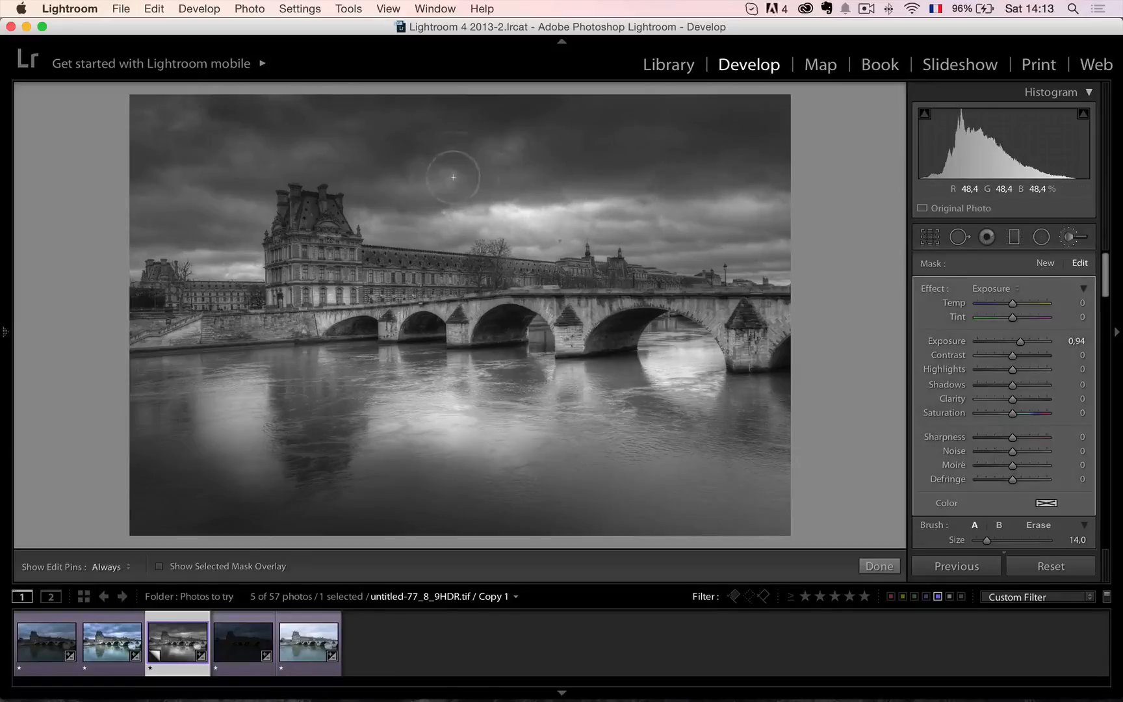
mouse_move(356, 177)
left_mouse_down()
mouse_move(229, 239)
mouse_move(208, 209)
mouse_move(119, 230)
mouse_move(176, 190)
mouse_move(336, 189)
mouse_move(163, 172)
left_mouse_up()
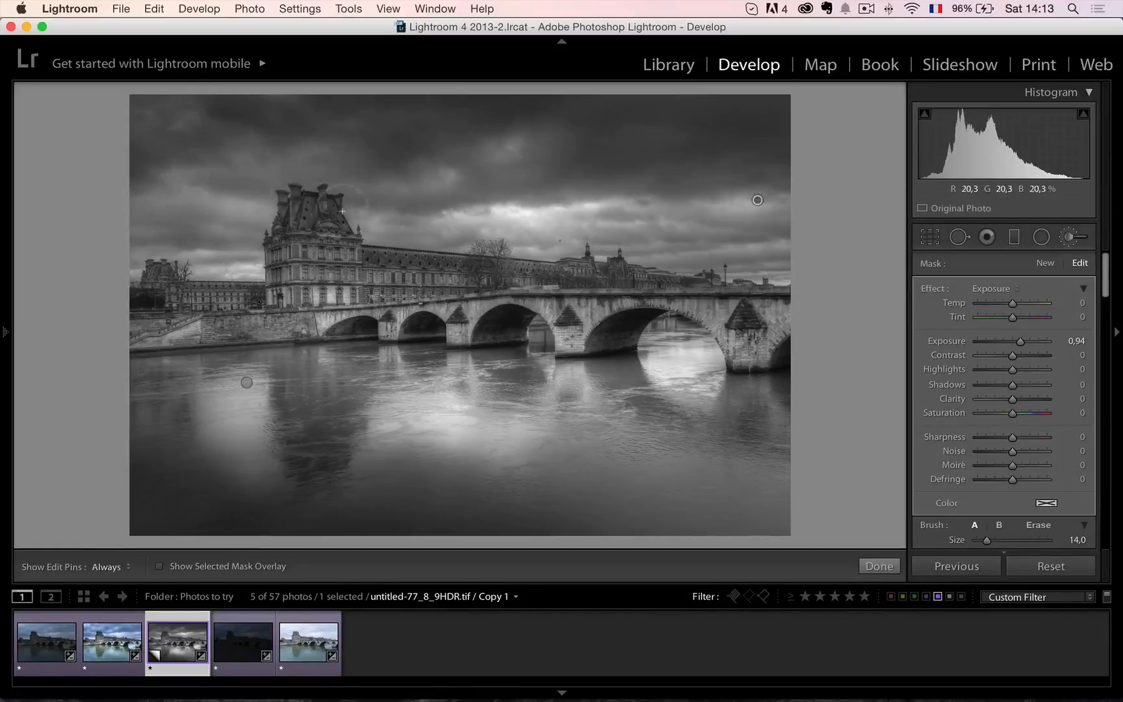
left_click_drag(832, 251, 713, 245)
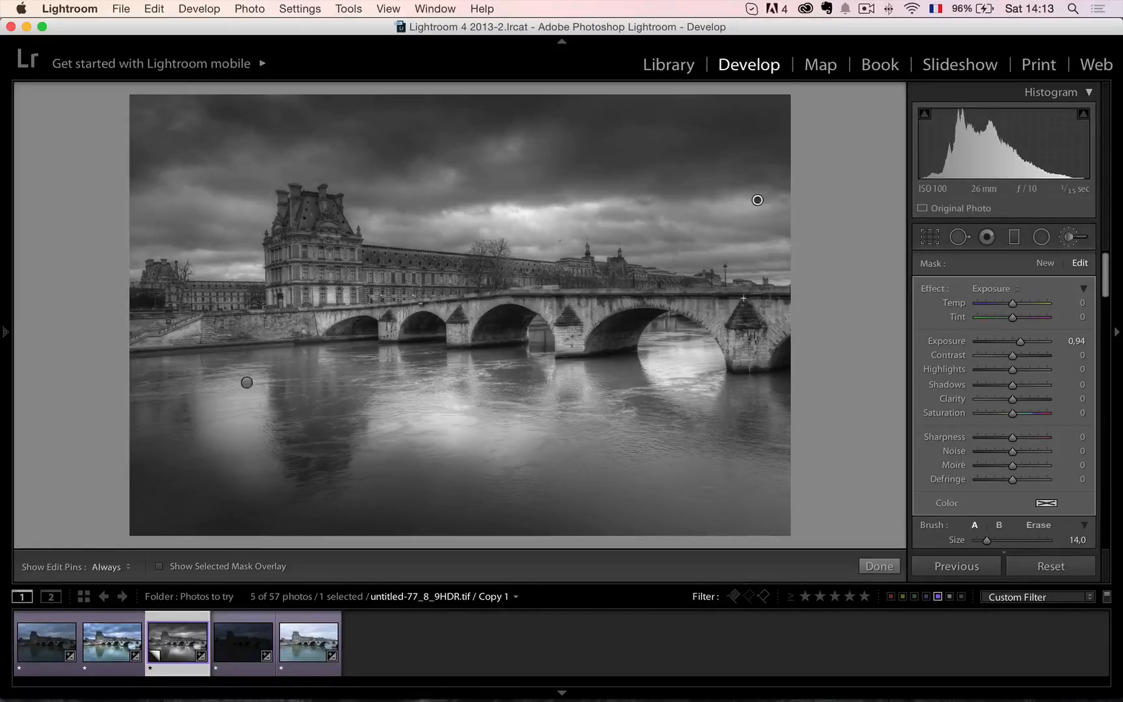
left_click_drag(250, 252, 138, 251)
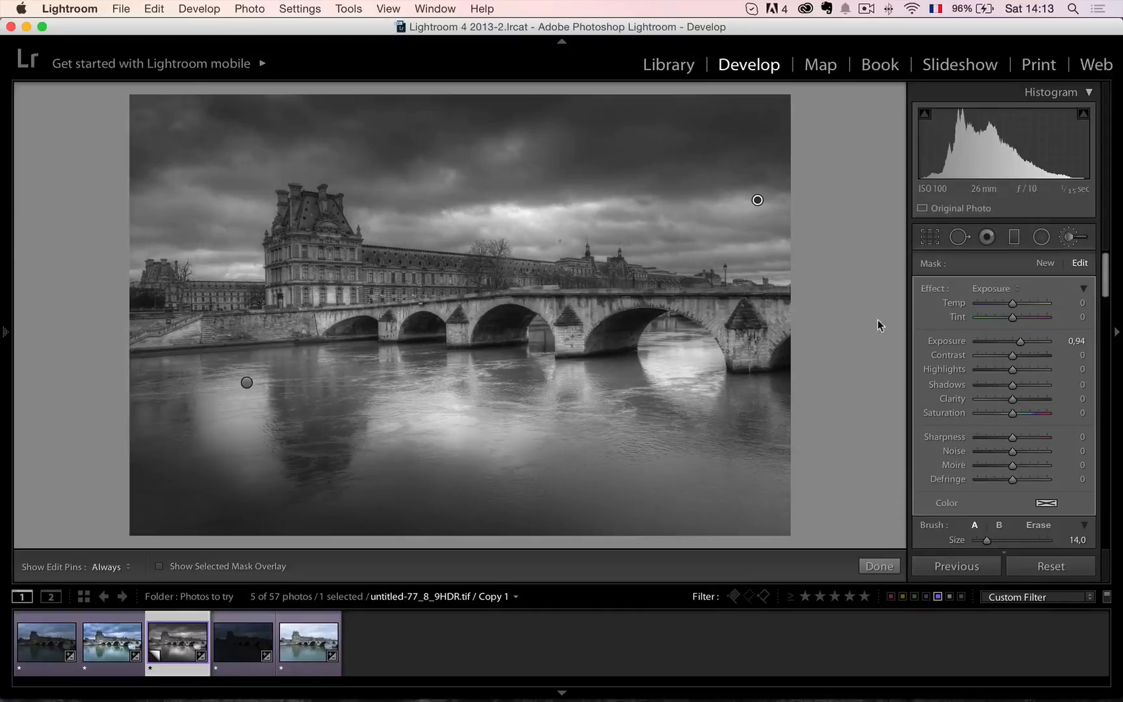
left_click(880, 566)
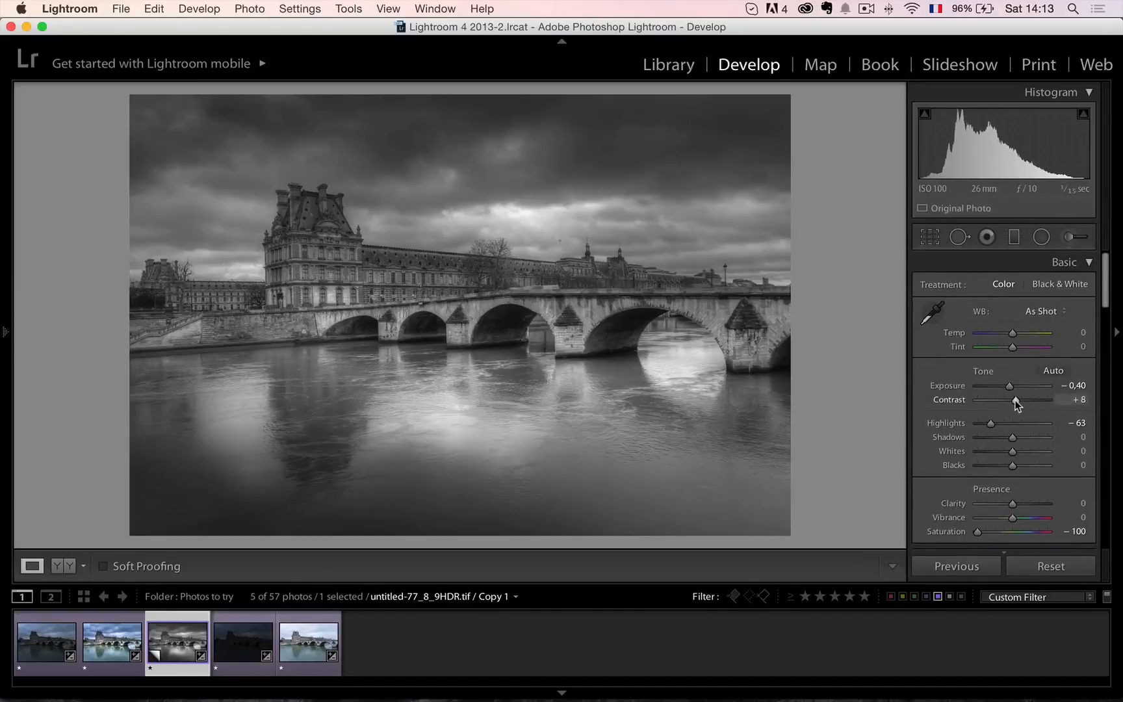
Set the black-and-white copy's overall Contrast to +16.
left_click_drag(1013, 400, 1017, 400)
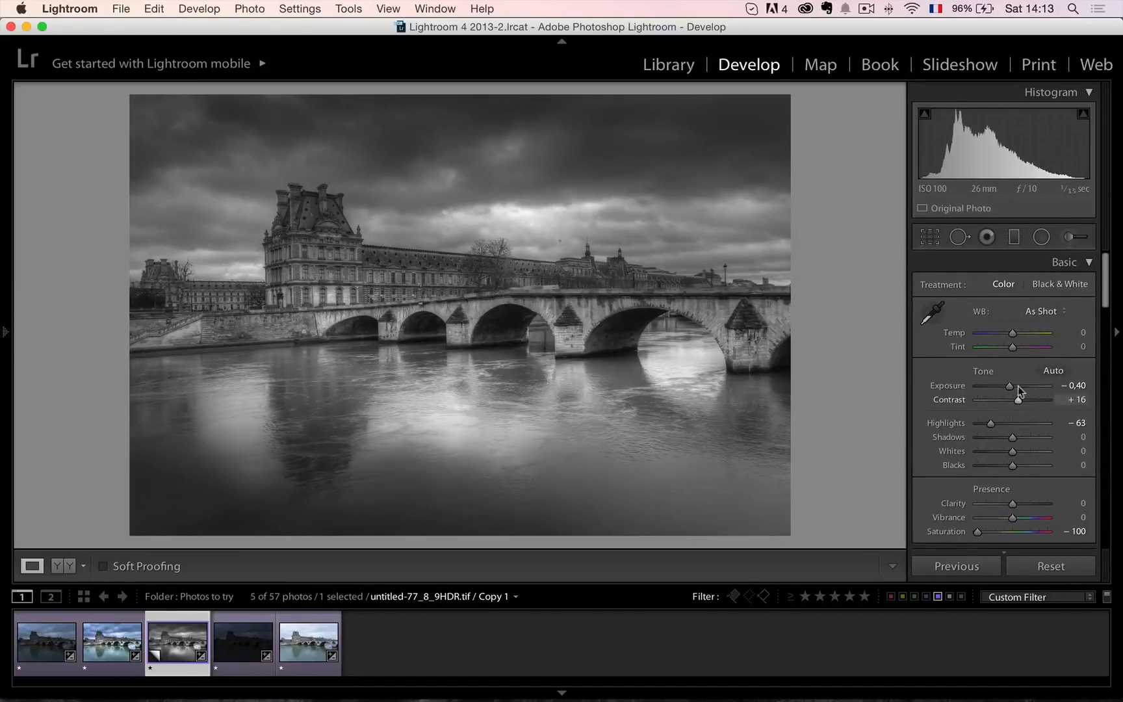
left_click(1013, 237)
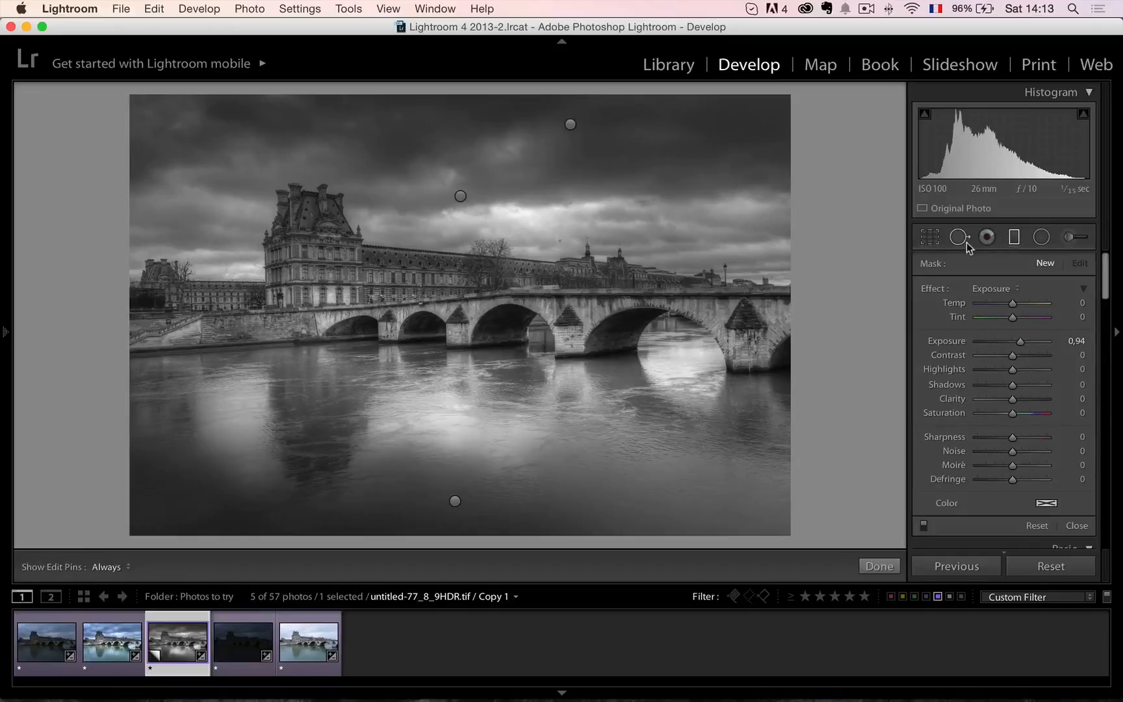
left_click(927, 240)
left_click(927, 241)
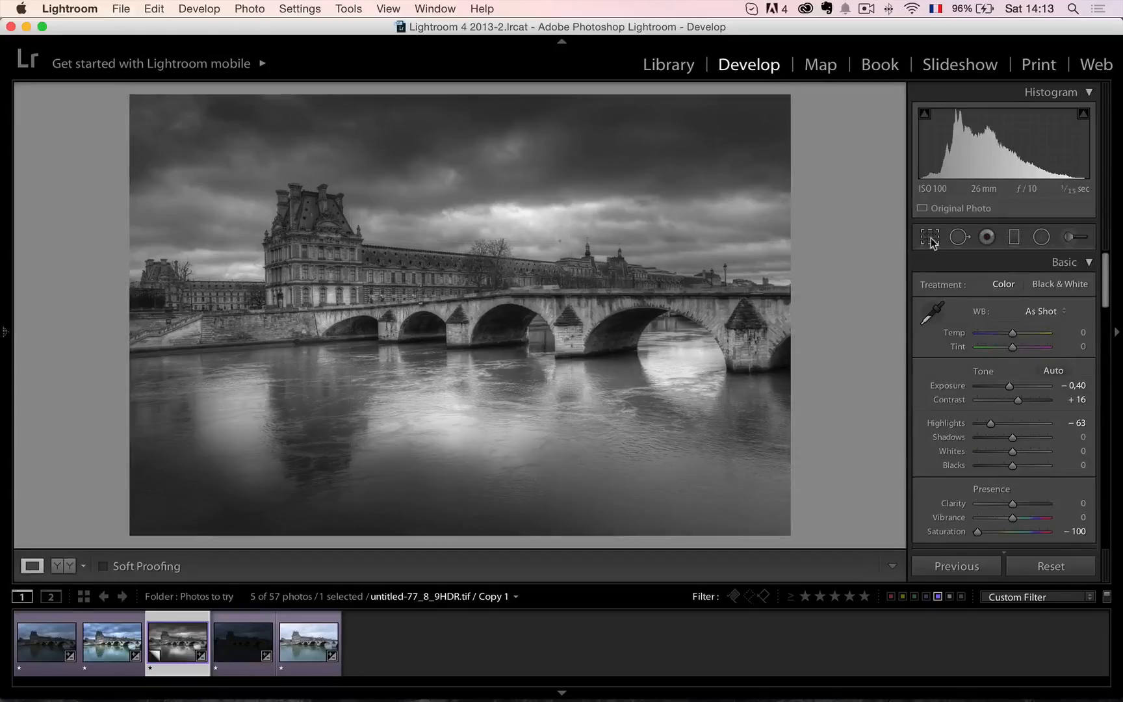
Straighten the black-and-white photo to an Angle of 0,82 and crop a strip of water off its lower edge.
left_click(931, 238)
left_click_drag(836, 309, 837, 313)
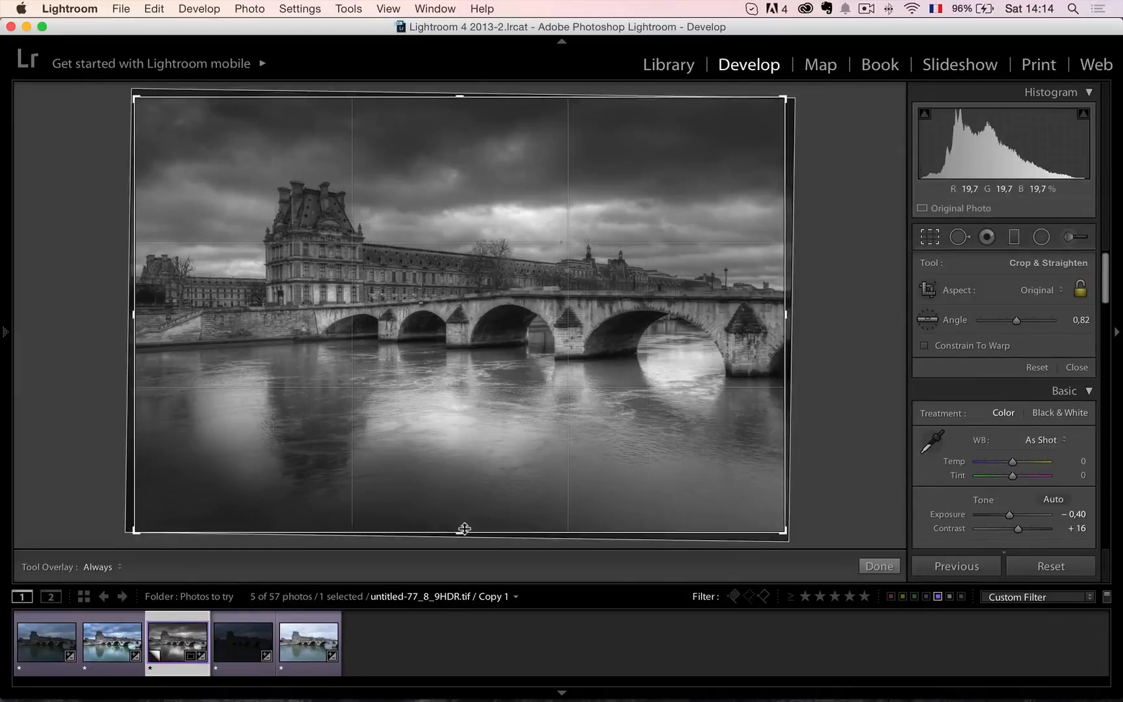
left_click_drag(459, 531, 465, 510)
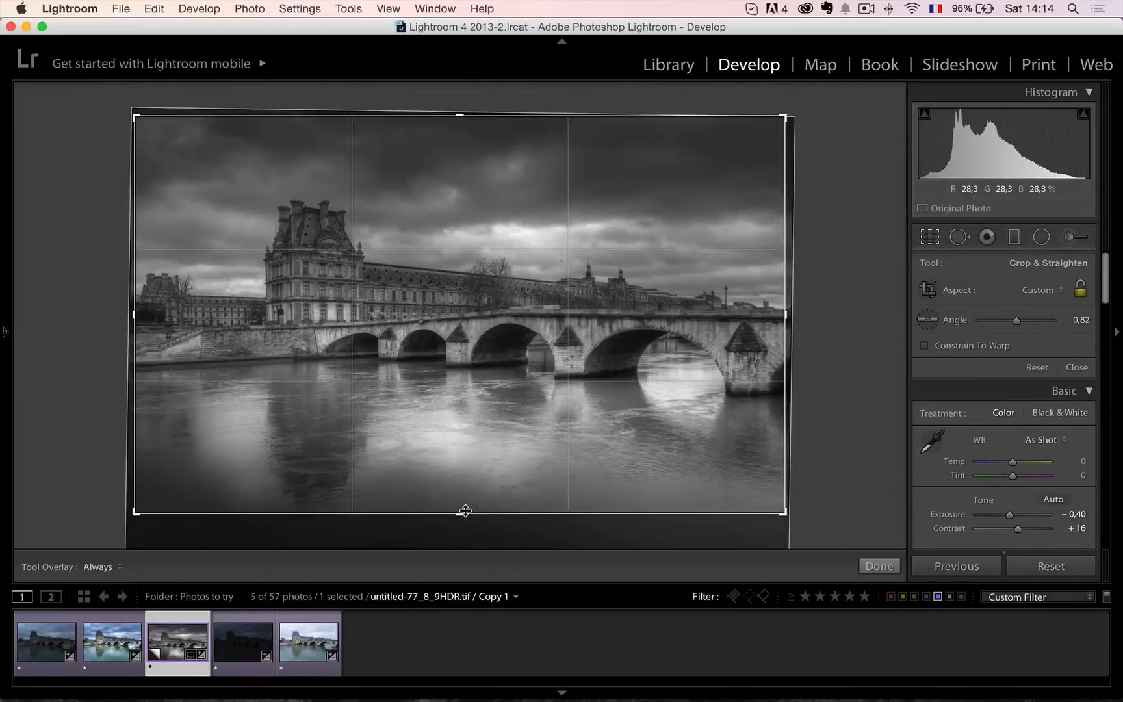
key("Return")
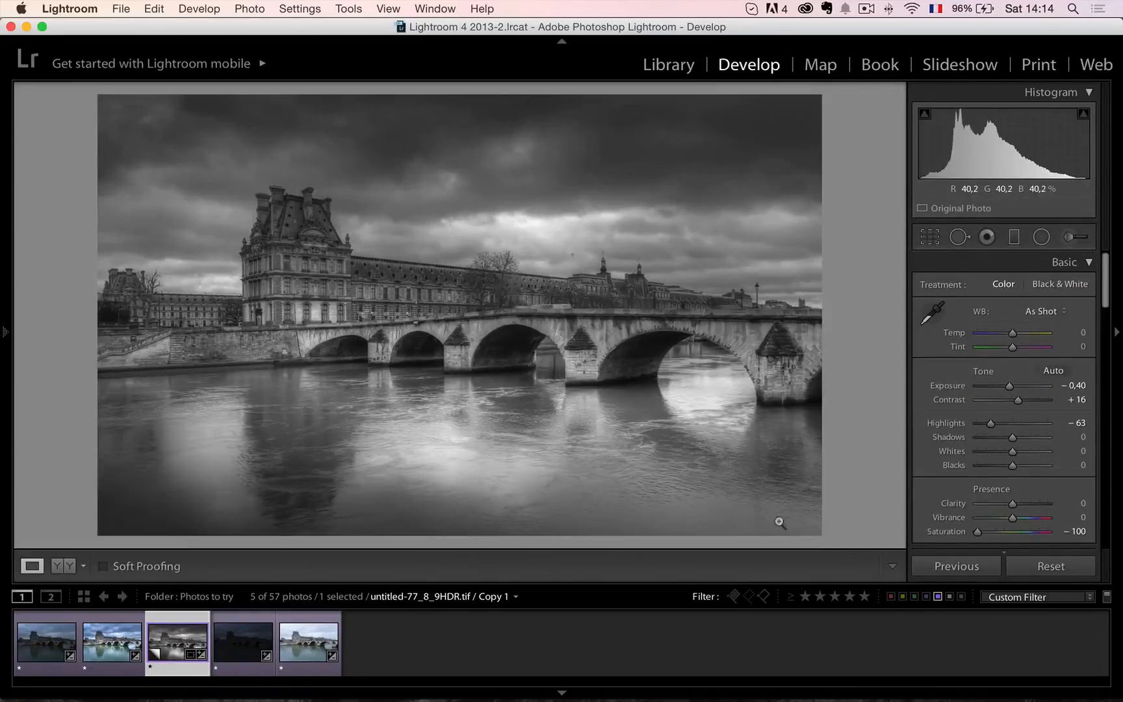
Darken the photo's corners with a Highlight Priority post-crop vignette at Amount −12.
scroll(987, 466, "down", 15)
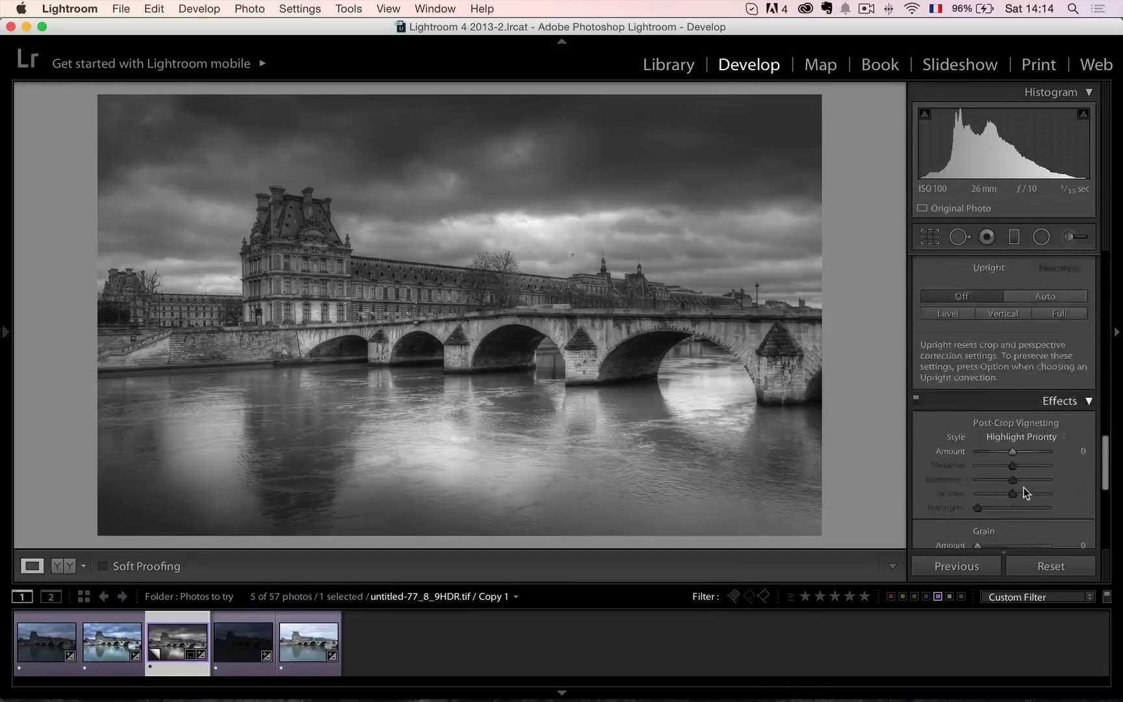
scroll(1023, 492, "down", 8)
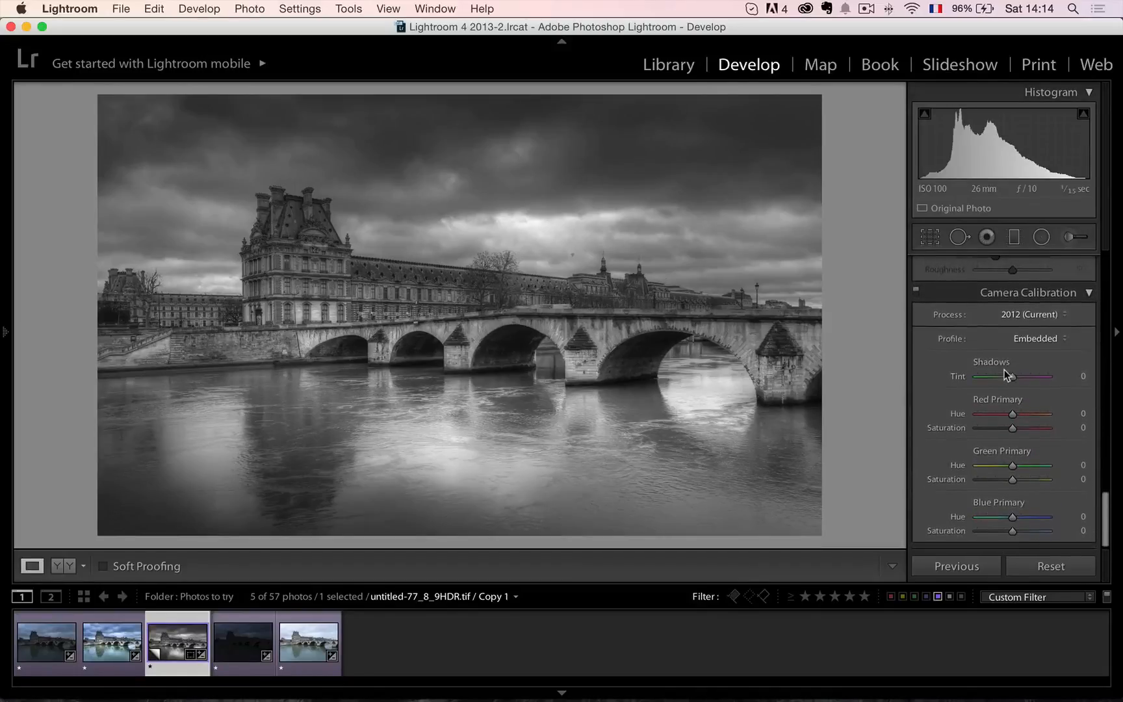
scroll(1007, 375, "up", 6)
left_click_drag(1012, 368, 1007, 368)
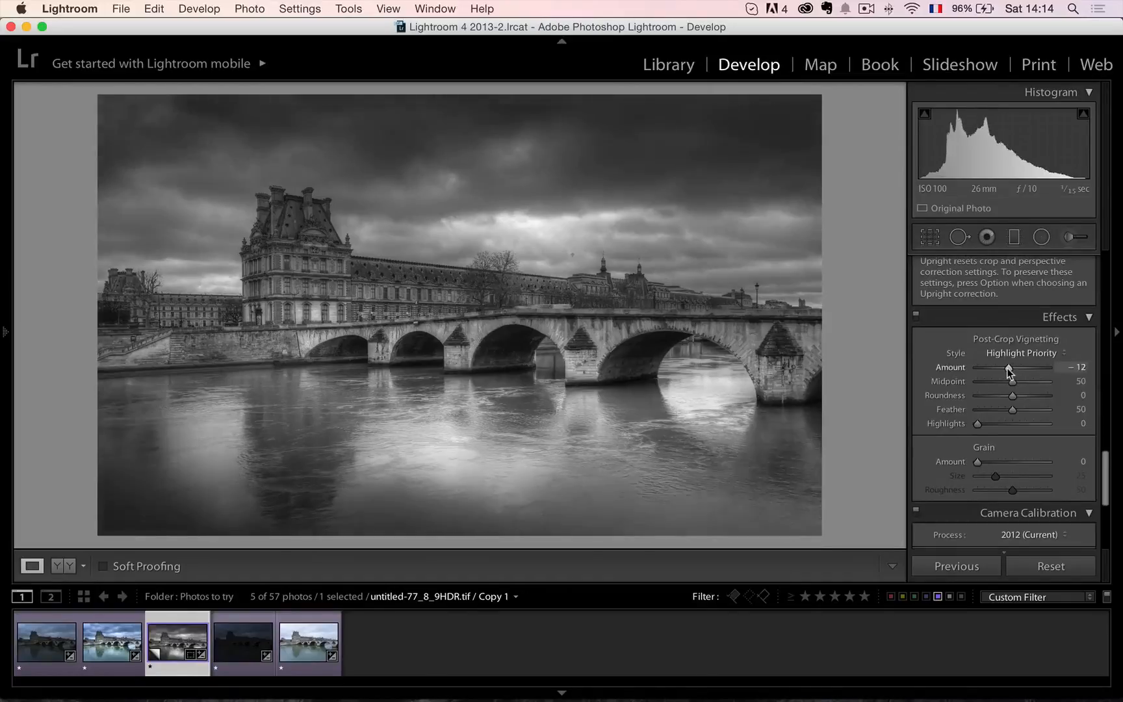
Set the black-and-white copy's Whites to +15 and Blacks to −38.
scroll(1007, 377, "up", 5)
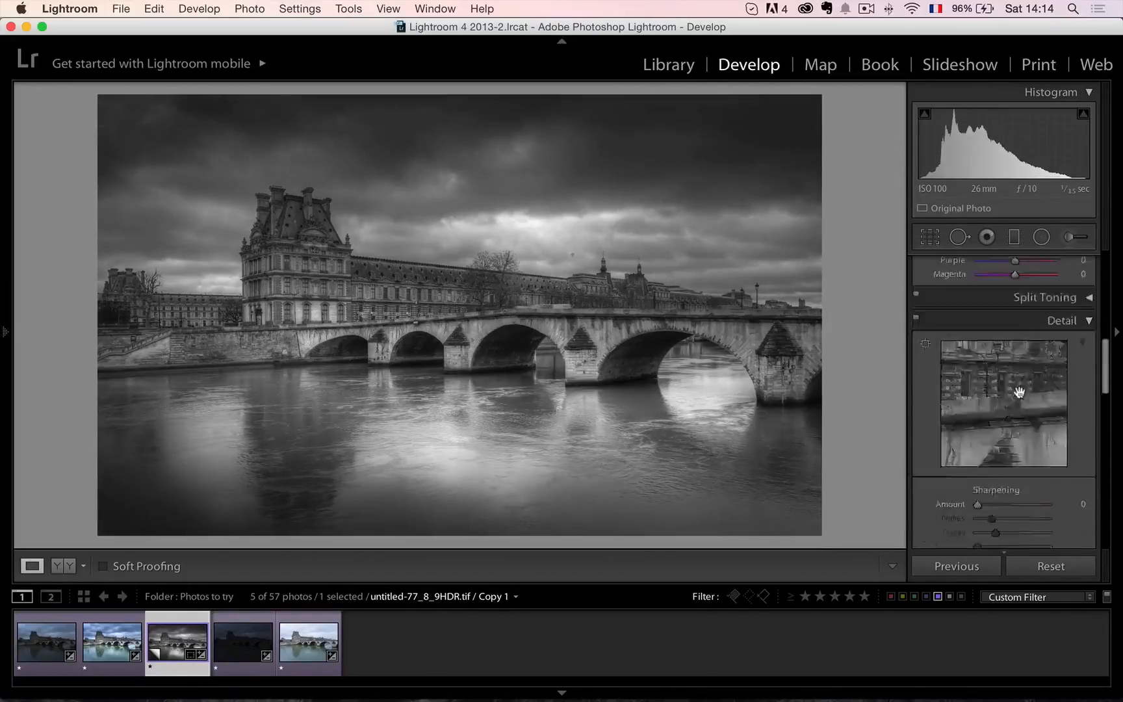
scroll(1019, 391, "up", 10)
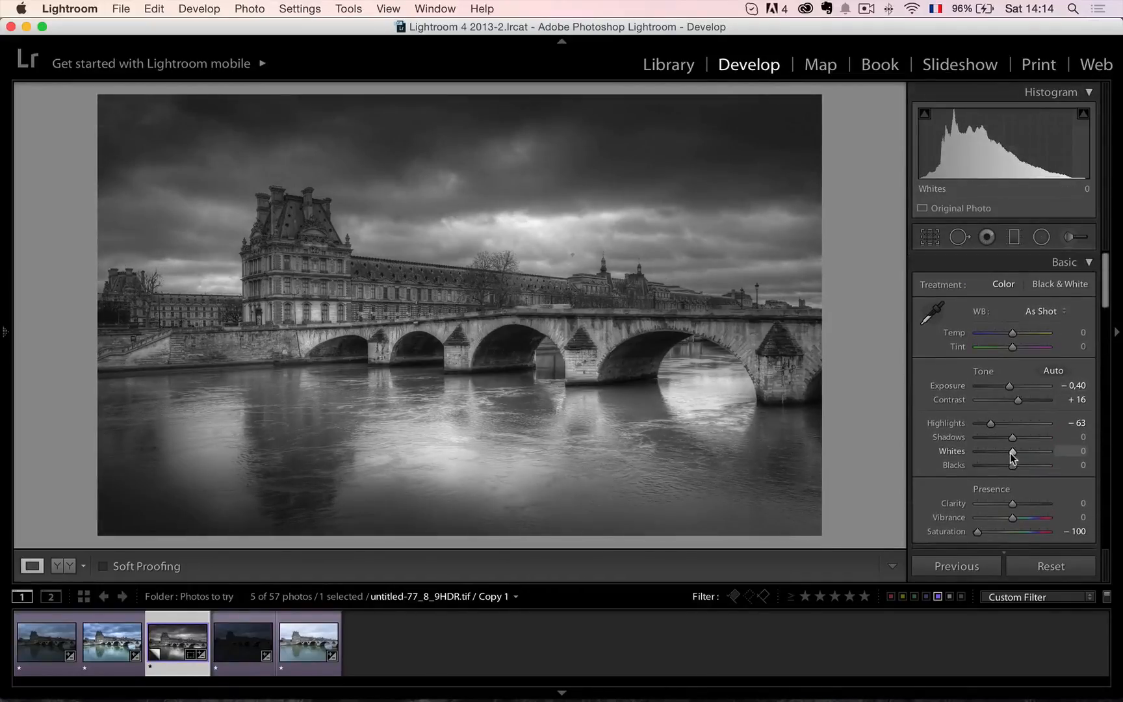
mouse_move(1012, 454)
left_mouse_down()
mouse_move(990, 468)
mouse_move(1018, 451)
left_mouse_up()
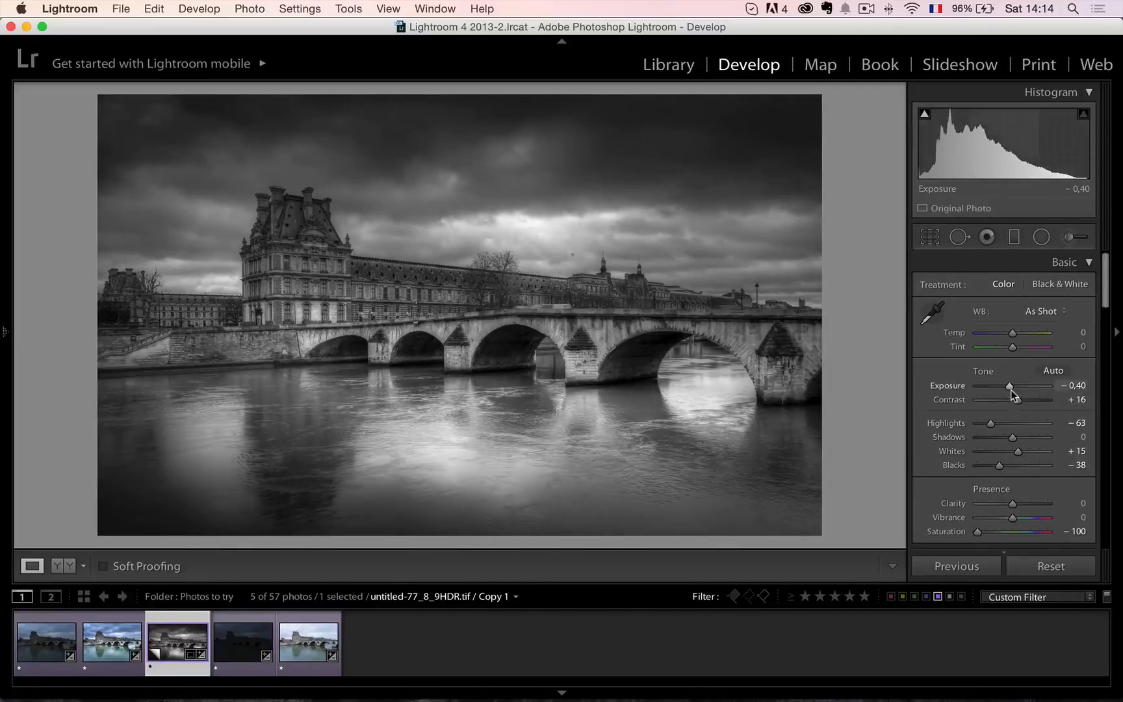
Set the black-and-white copy's Exposure to −0,25 and Contrast to +33, and switch off the filmstrip filter.
left_click_drag(1011, 390, 1016, 395)
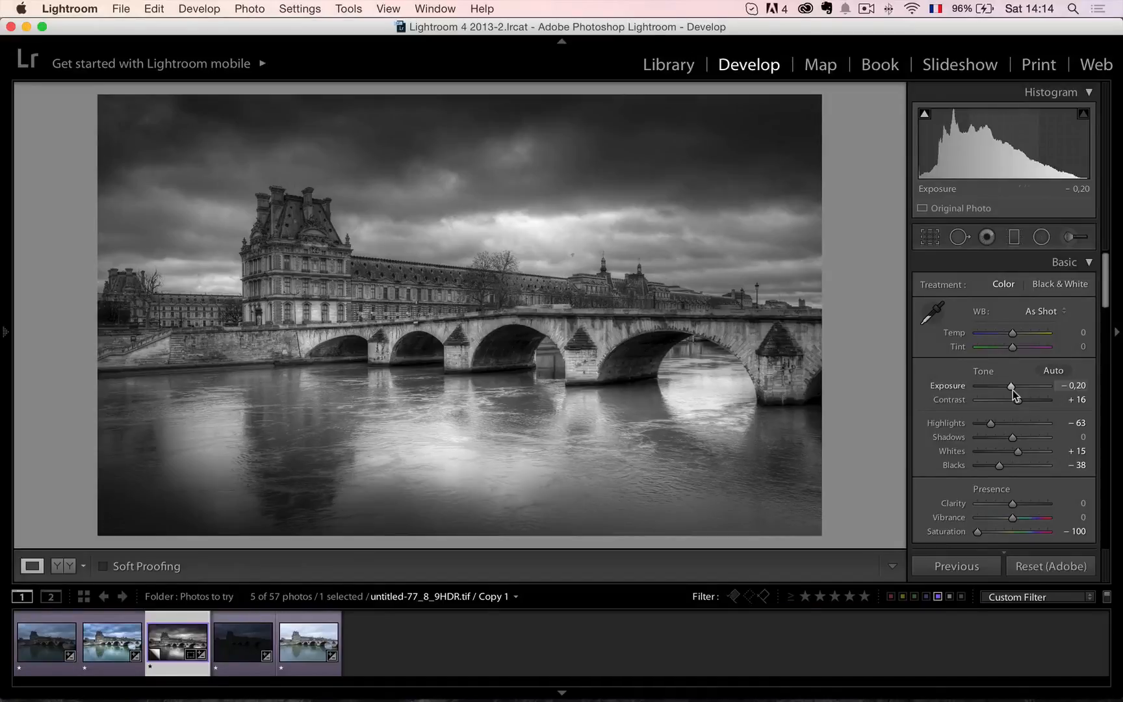
key("super+l")
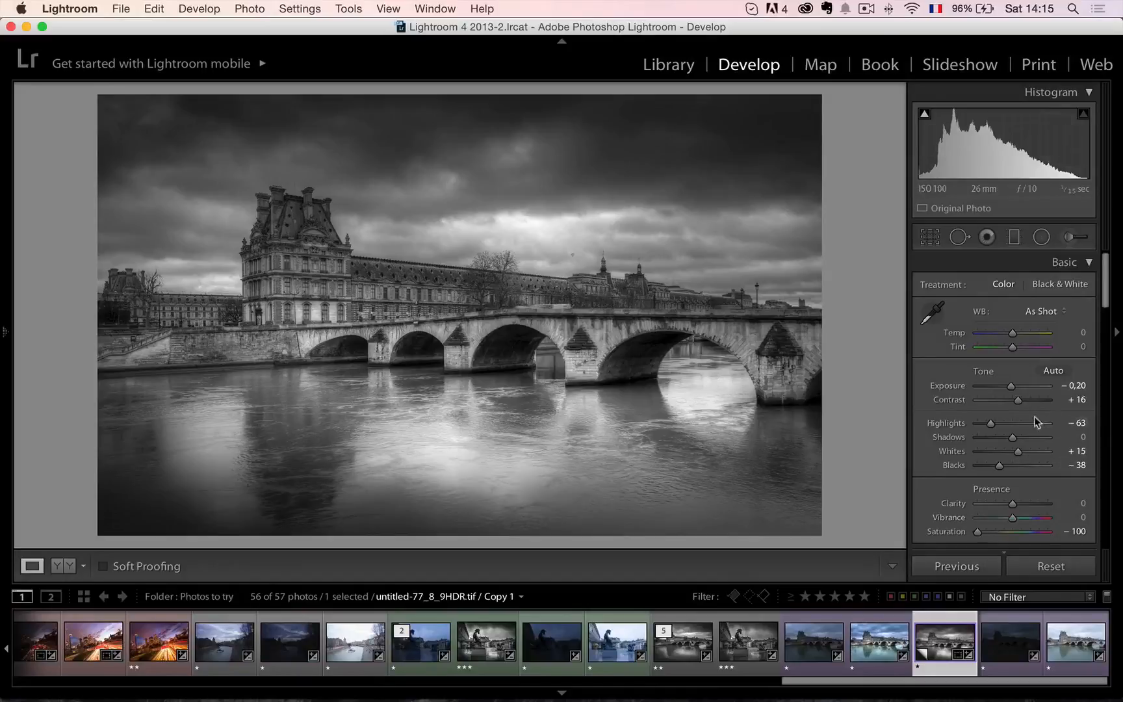
left_click_drag(1021, 402, 1026, 401)
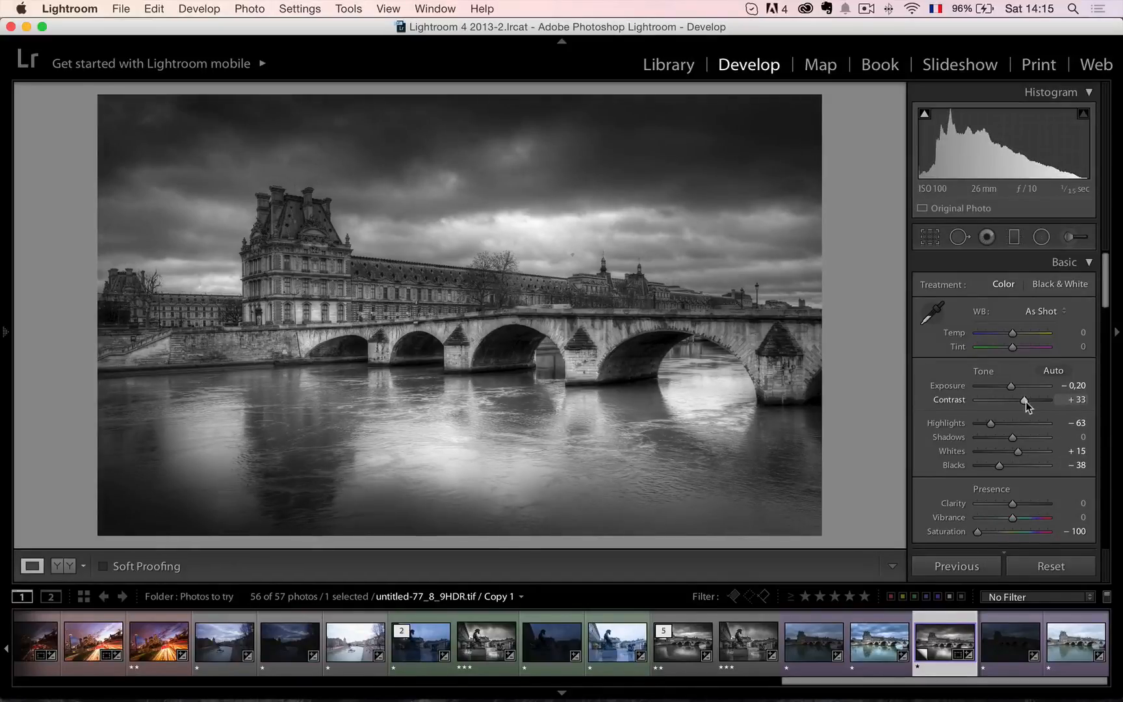
left_click_drag(1010, 388, 1011, 388)
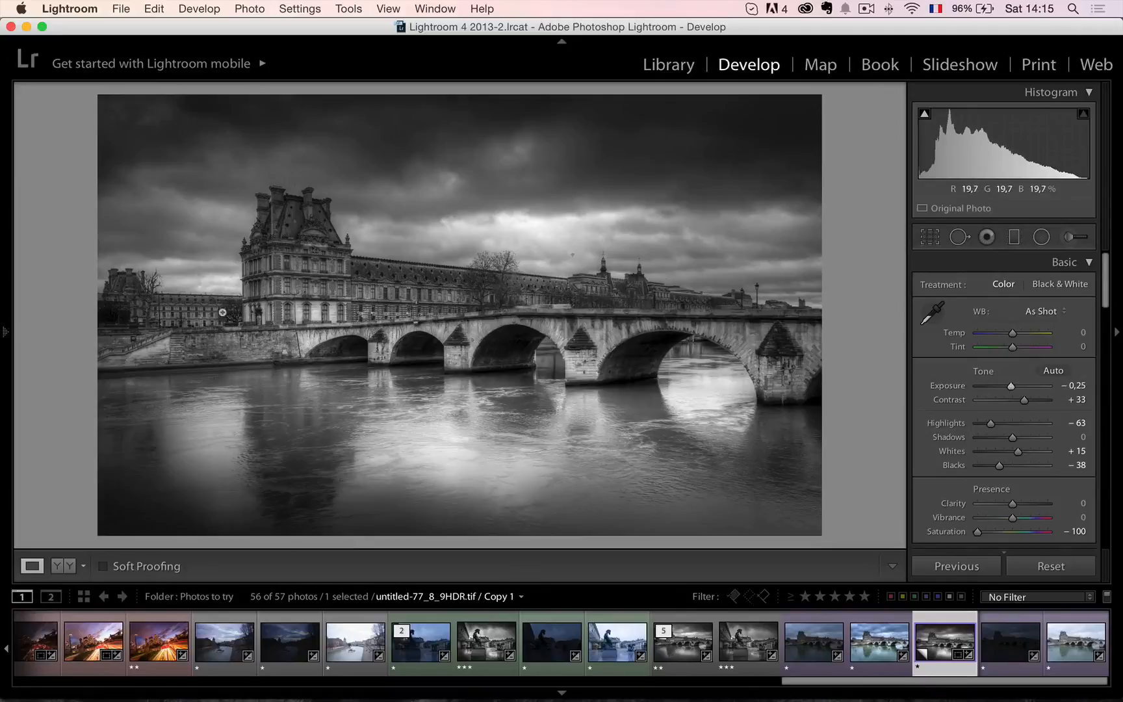
Heal away the bird-like speck in the sky between the bare trees and the domed towers with a size 46 spot.
left_click(224, 328)
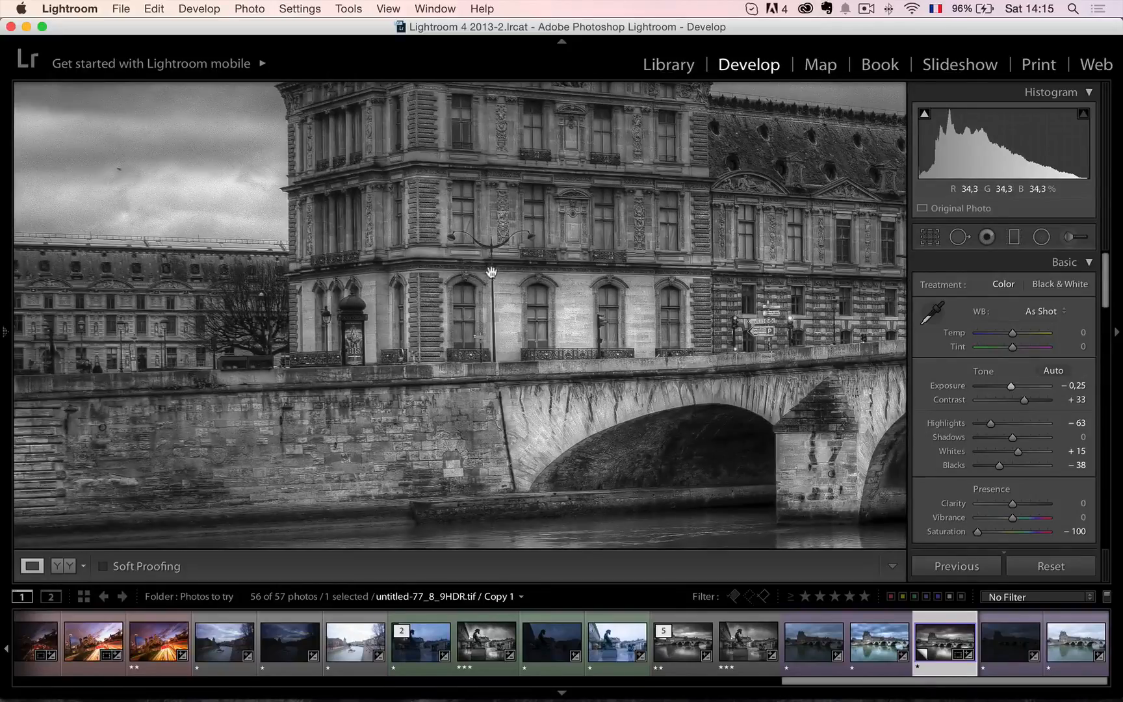
left_click_drag(492, 273, 465, 384)
left_click_drag(780, 424, 531, 375)
left_click_drag(750, 445, 594, 328)
left_click_drag(696, 368, 563, 351)
left_click_drag(783, 343, 578, 330)
left_click_drag(740, 296, 541, 301)
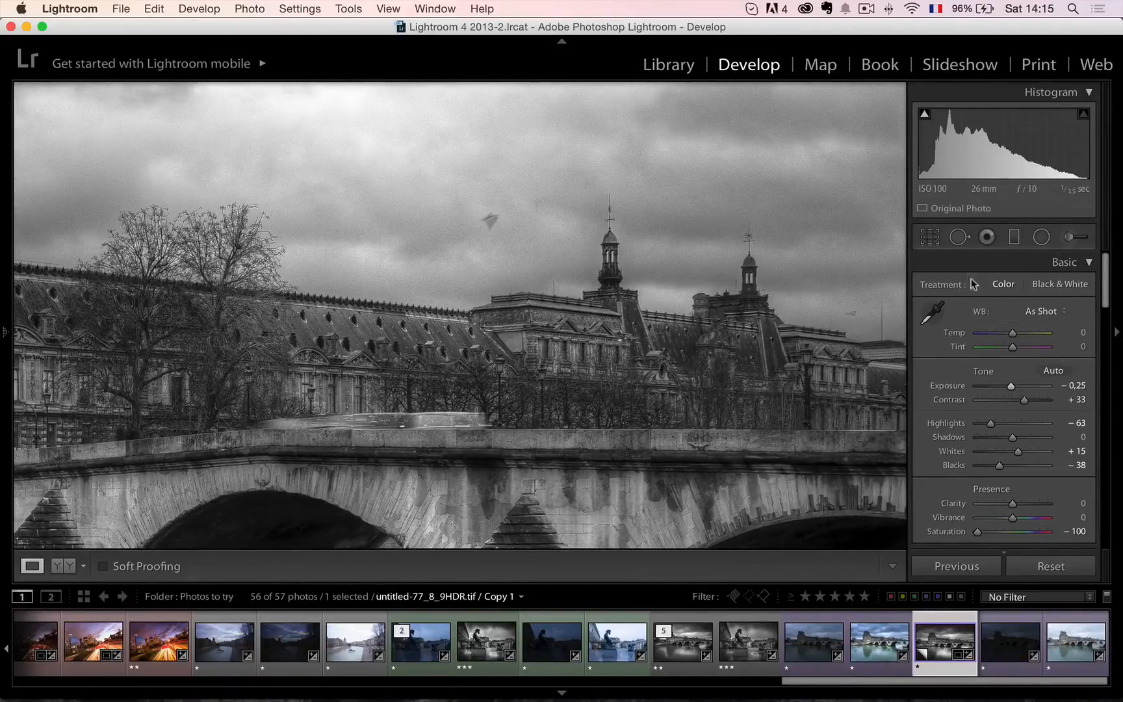
left_click(960, 237)
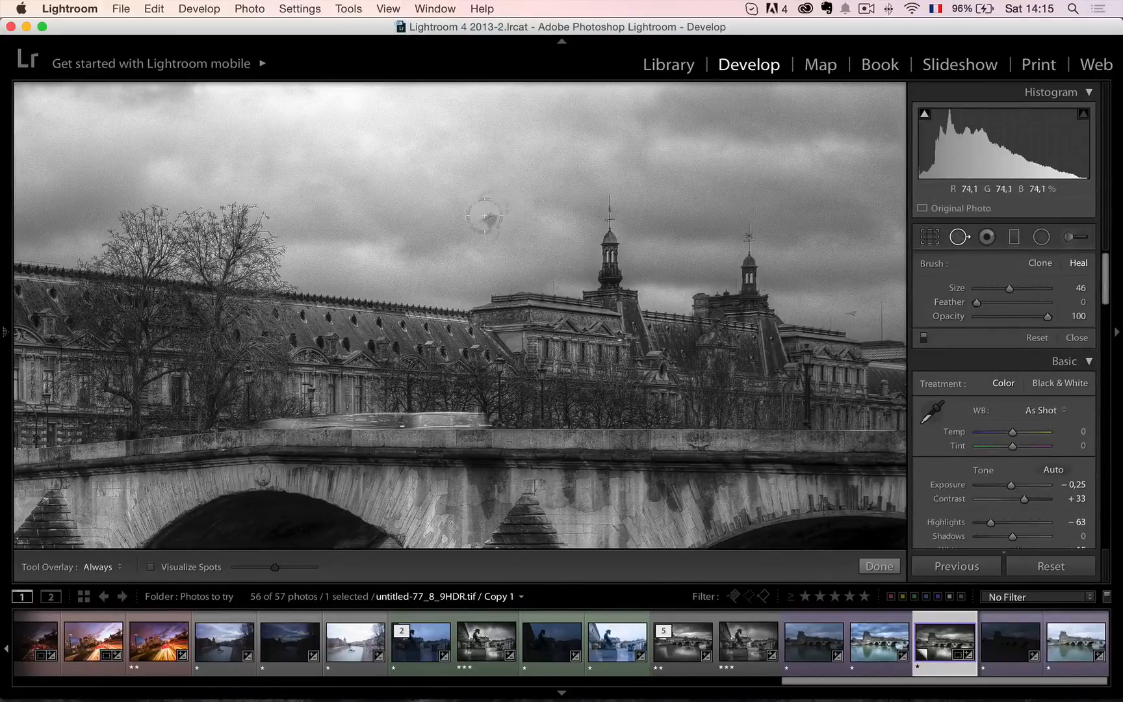
left_click(492, 221)
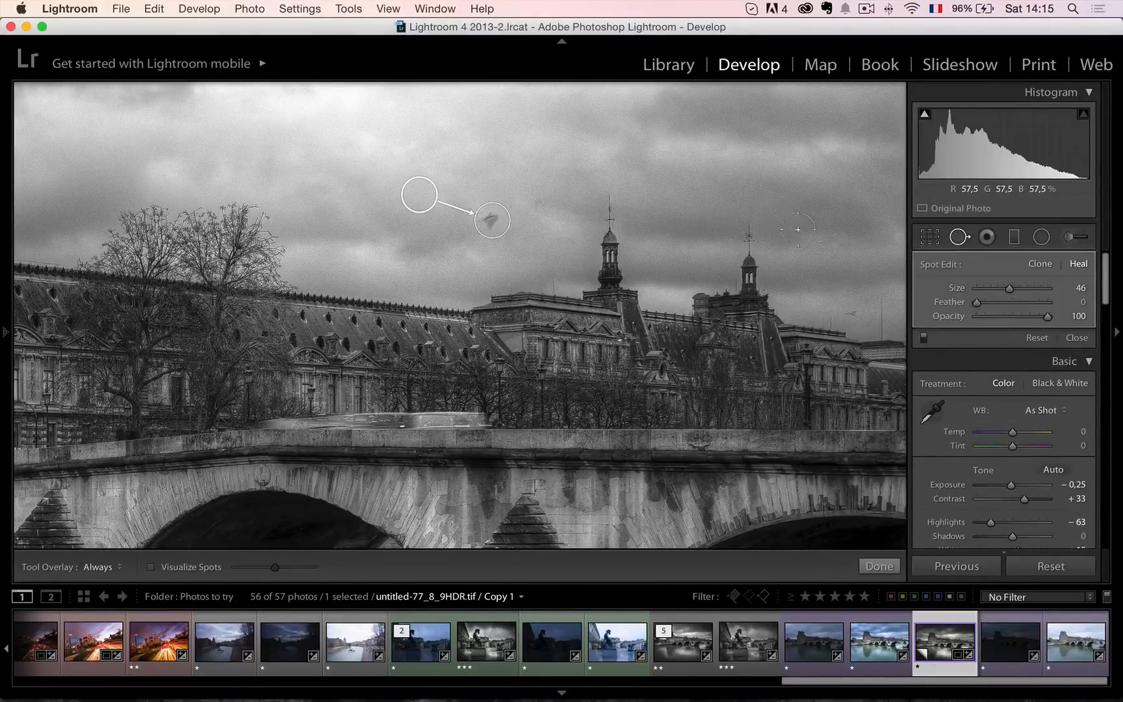
left_click(1066, 337)
Smooth the grain in the sky by setting the Luminance noise reduction to 20.
left_click_drag(805, 217, 464, 366)
left_click_drag(650, 256, 555, 343)
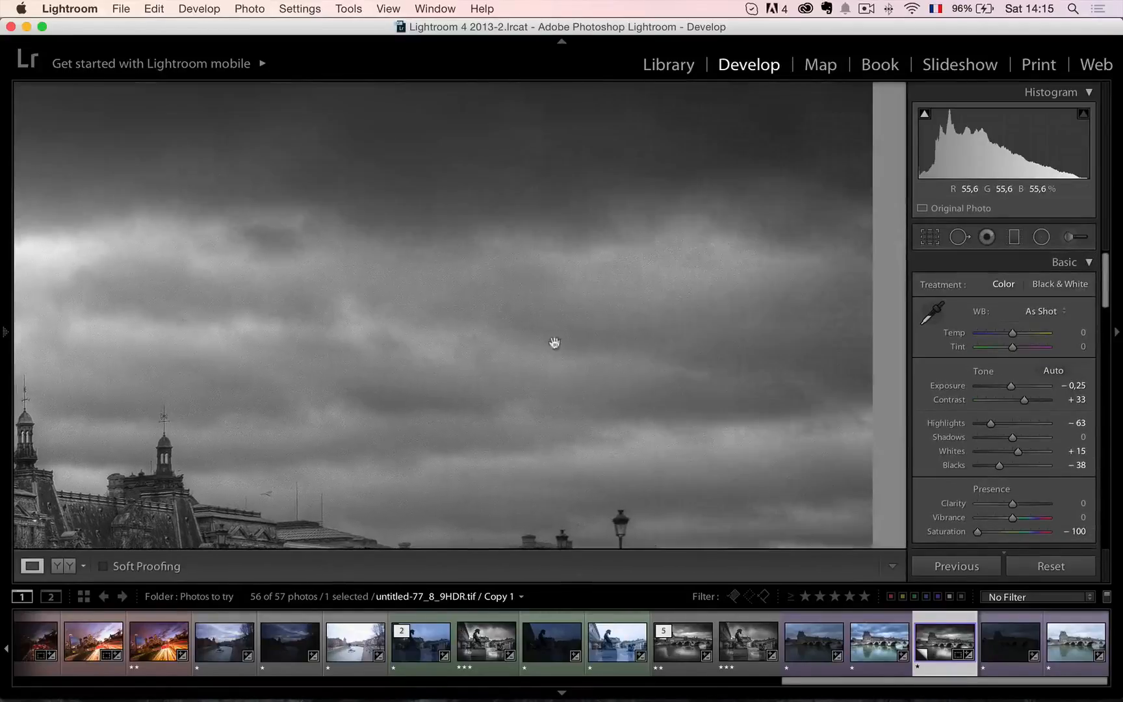
left_click_drag(422, 276, 618, 375)
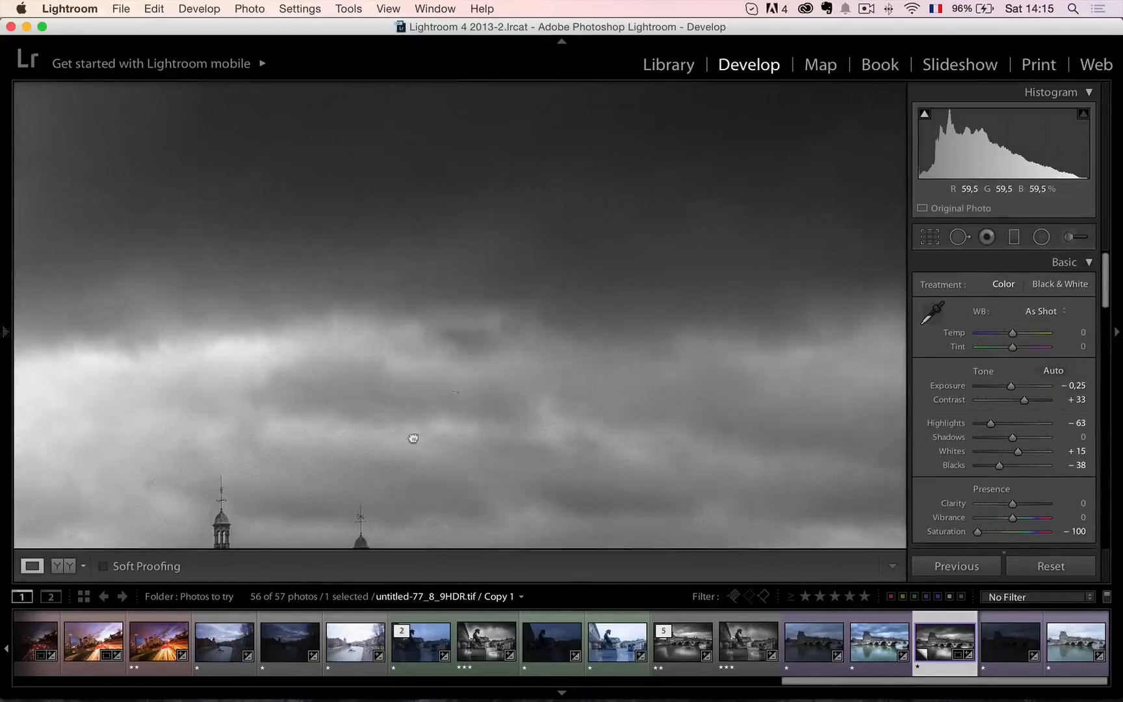
left_click(413, 438)
scroll(943, 426, "down", 10)
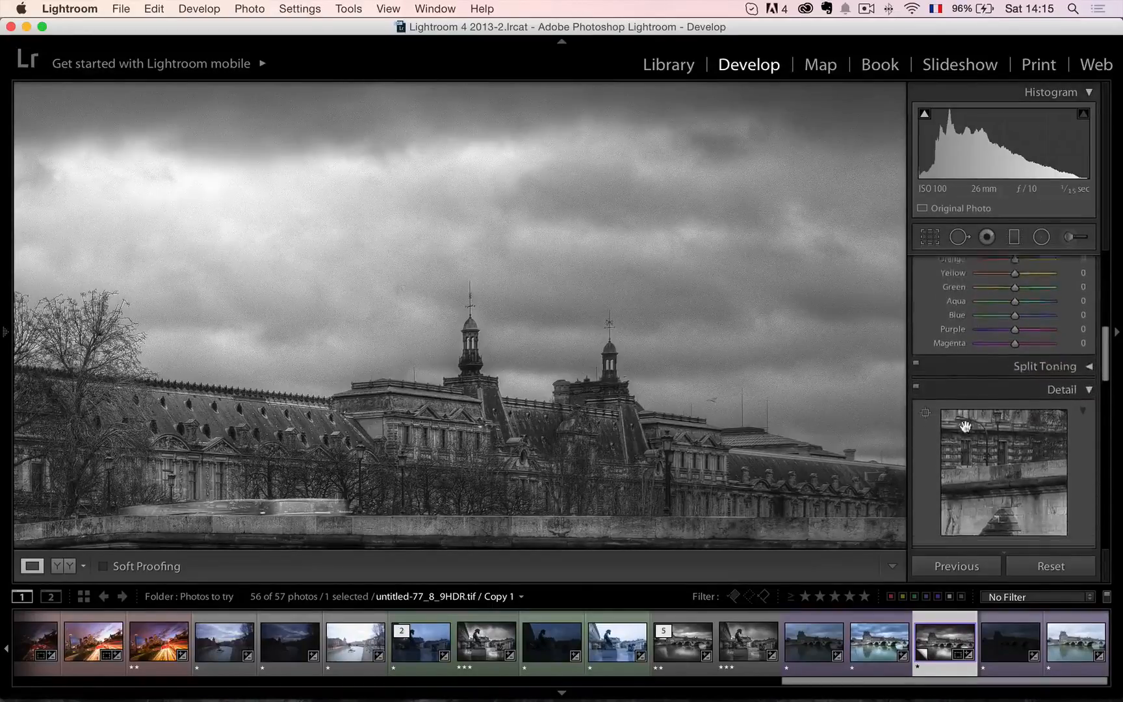
scroll(965, 426, "down", 8)
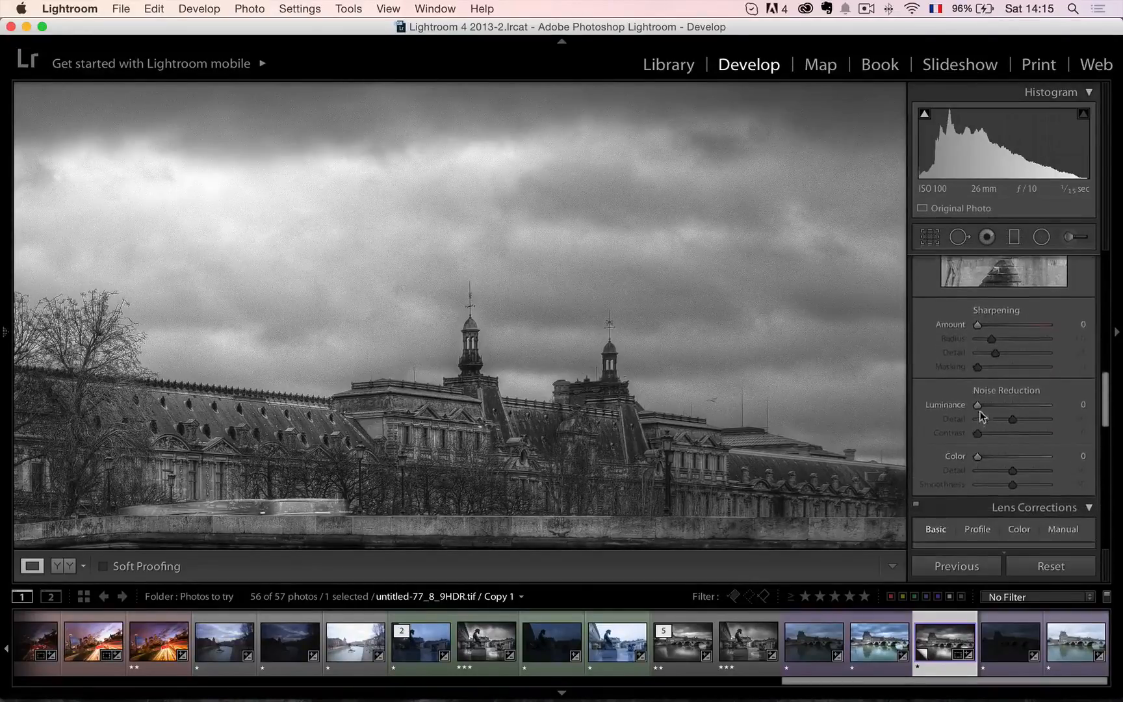
left_click_drag(979, 407, 997, 405)
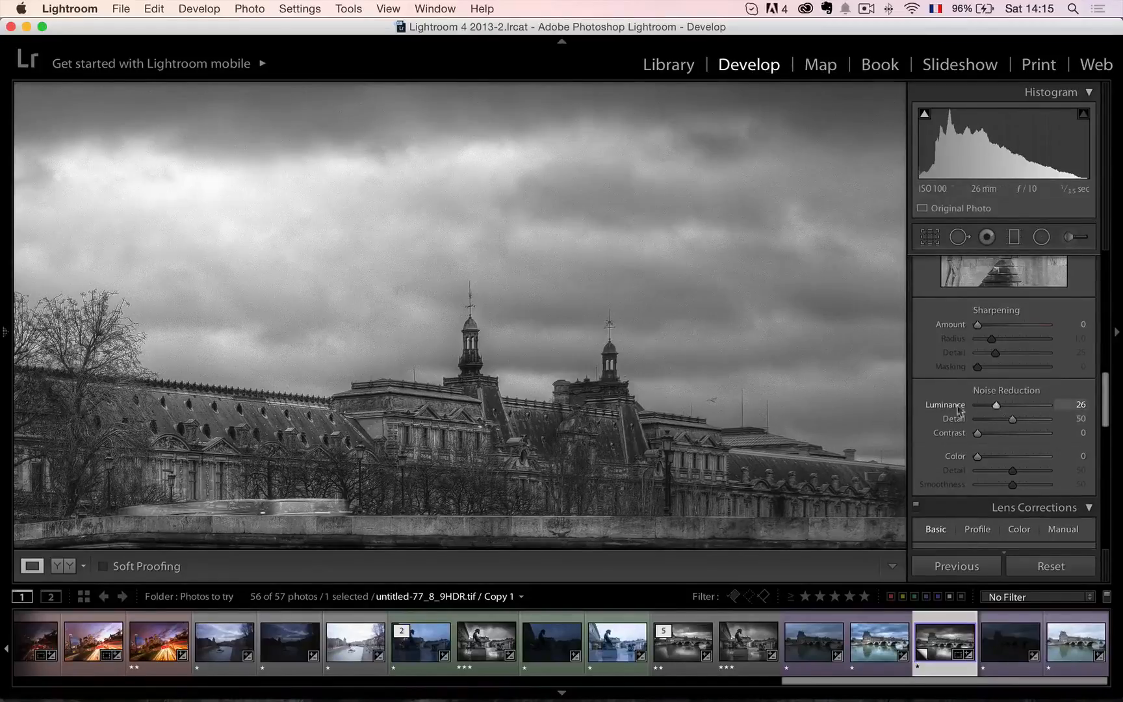
left_click_drag(997, 406, 999, 409)
left_click(403, 302)
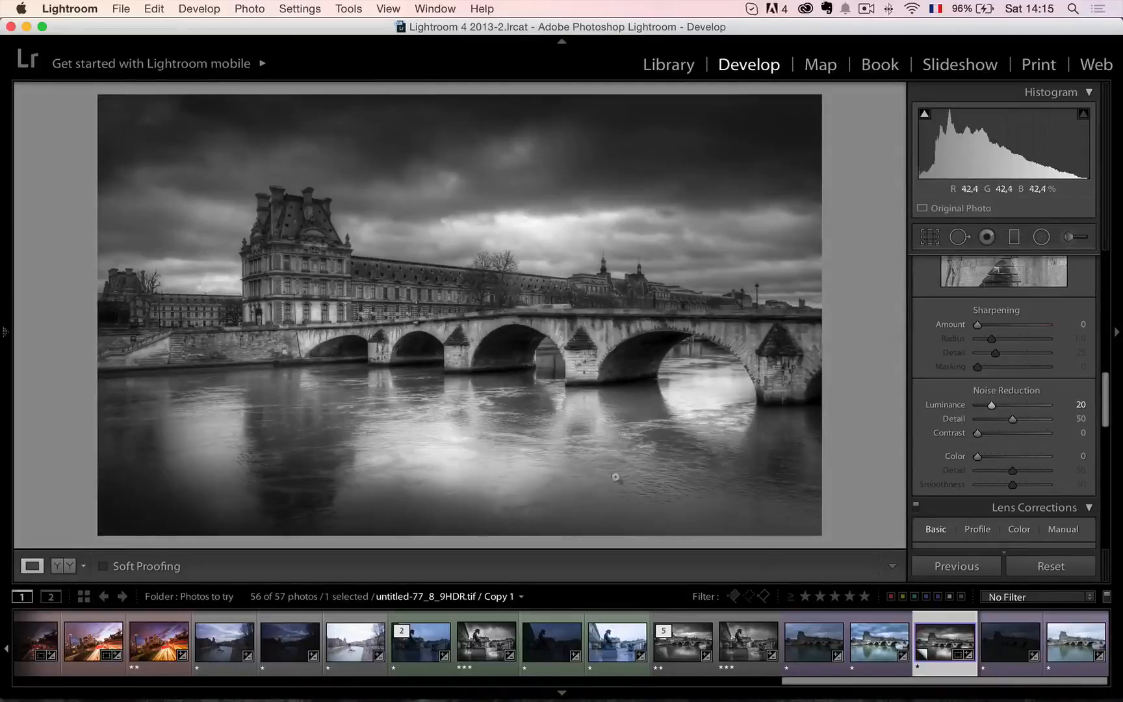
Mute the color version untitled-77_8_9HDR.tif by setting its Saturation to −47.
left_click(874, 645)
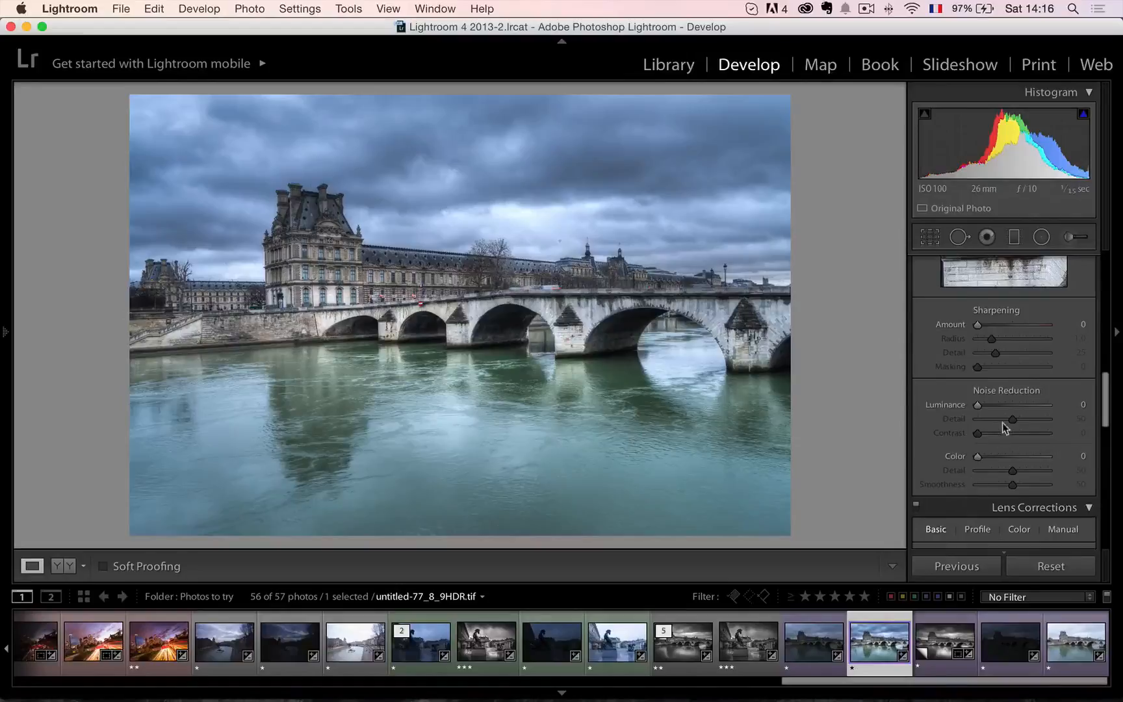
scroll(1002, 424, "up", 10)
scroll(1002, 423, "down", 2)
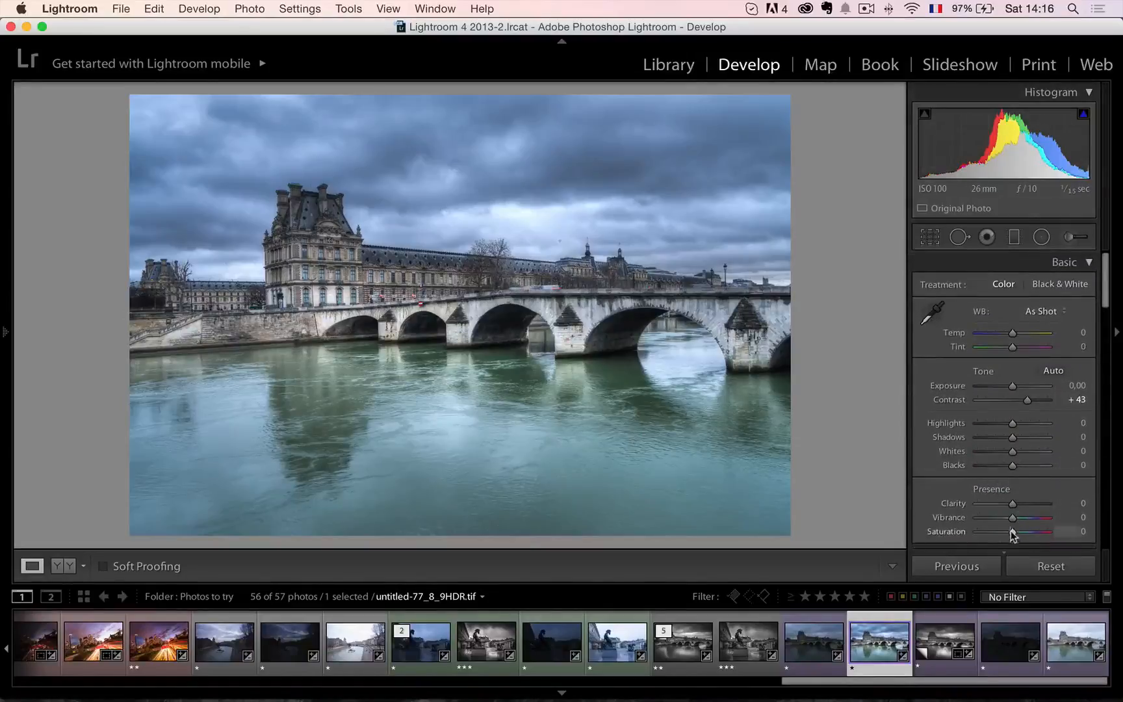
left_click_drag(1009, 531, 995, 531)
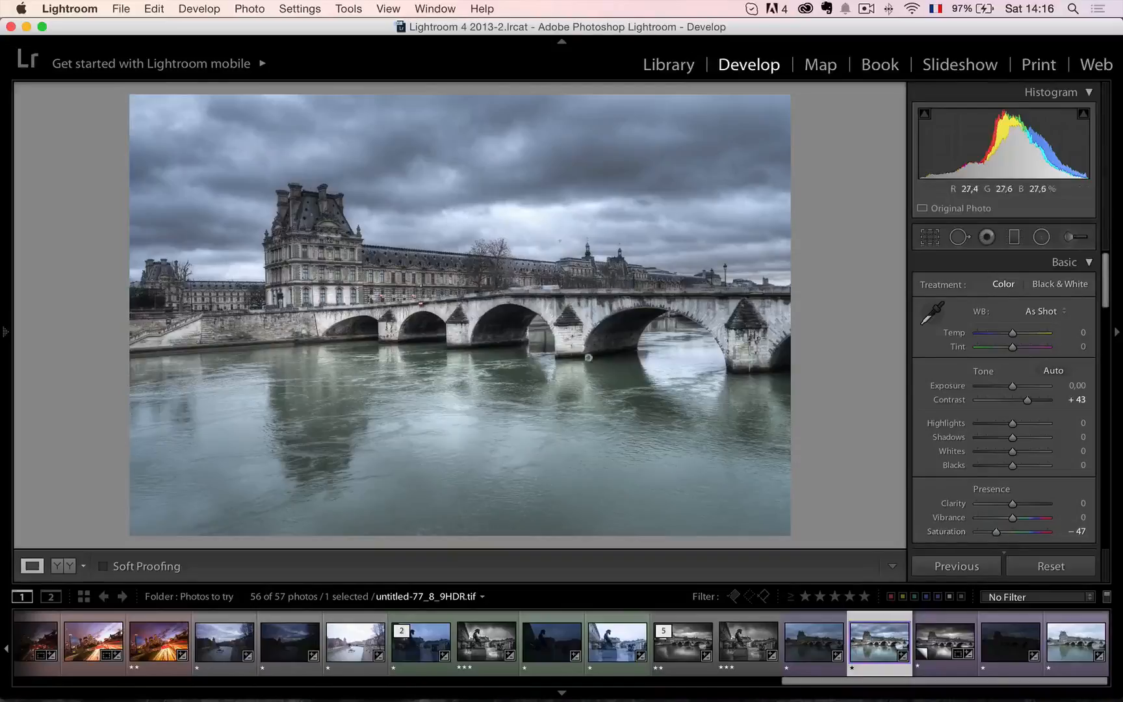
Return to the black-and-white copy and examine the palace facade and bridge arches up close.
left_click(958, 643)
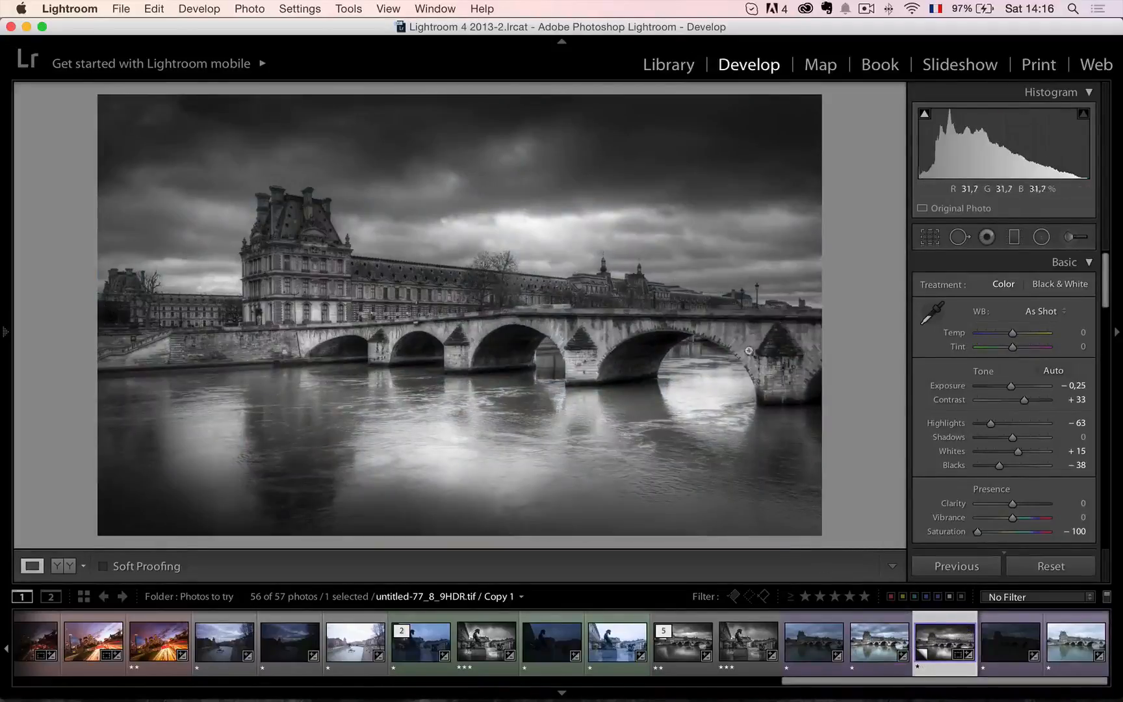
left_click(318, 293)
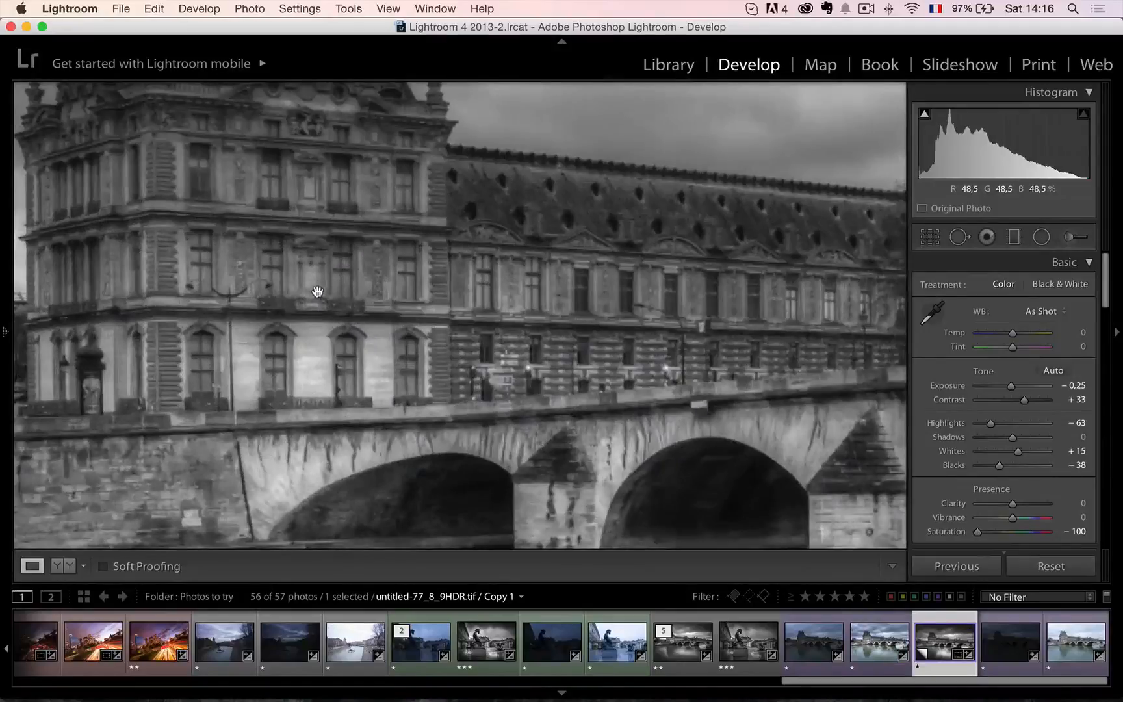
left_click(317, 292)
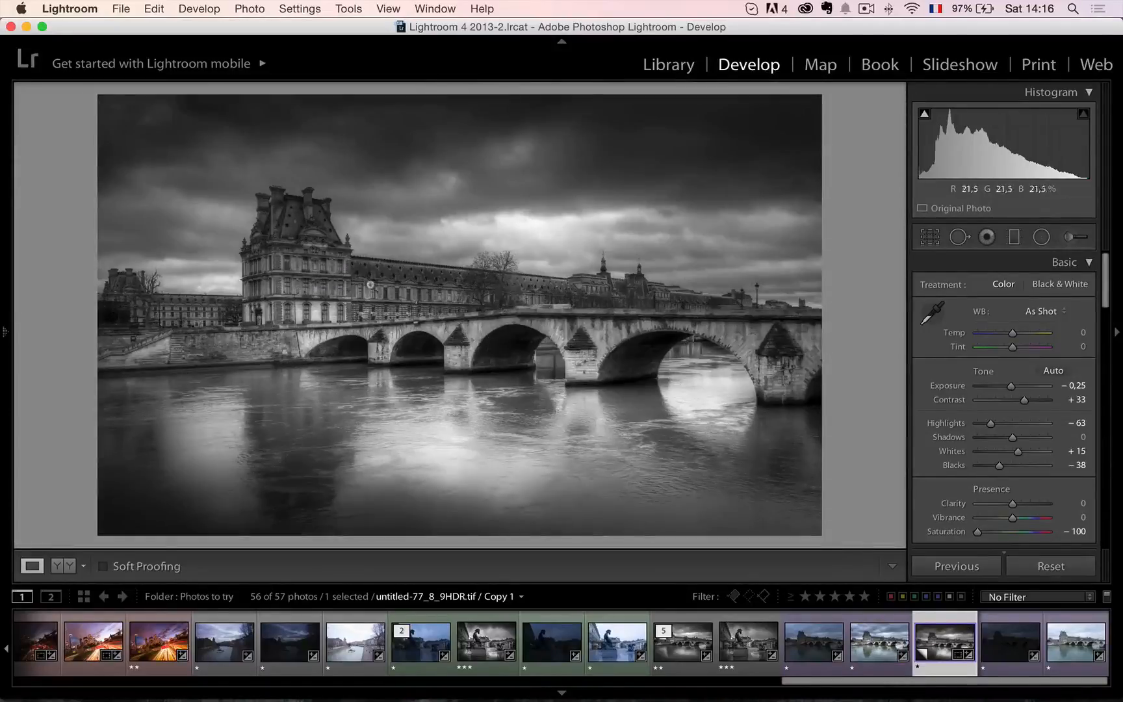